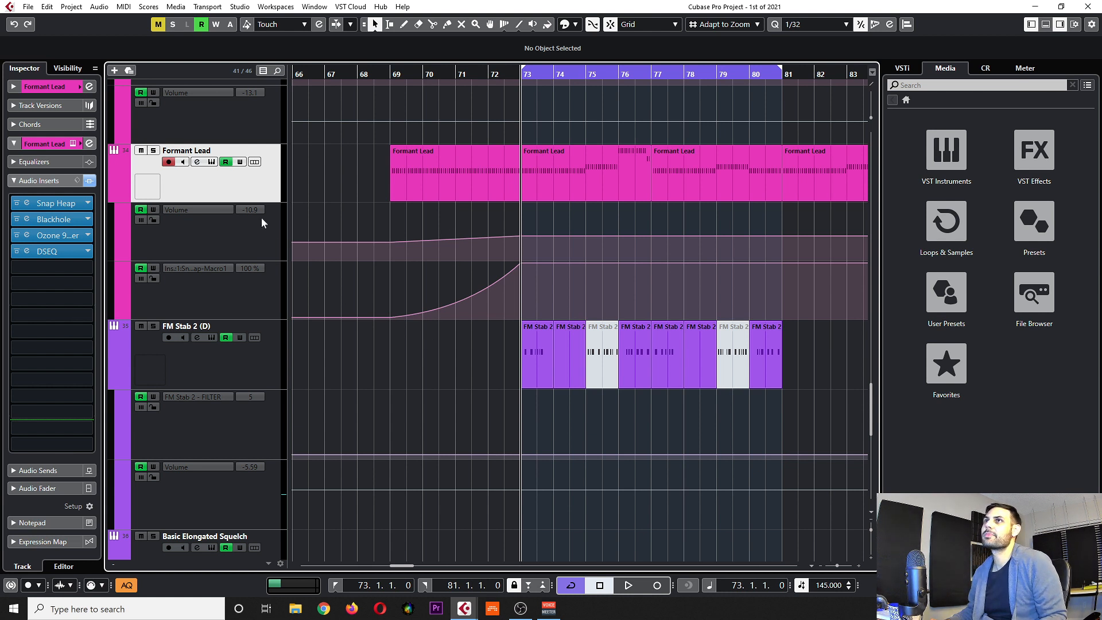
Solo the Formant Lead and FM Stab 2 (D) tracks together and play the looped section from bar 73 to 81
shift+click(240, 343)
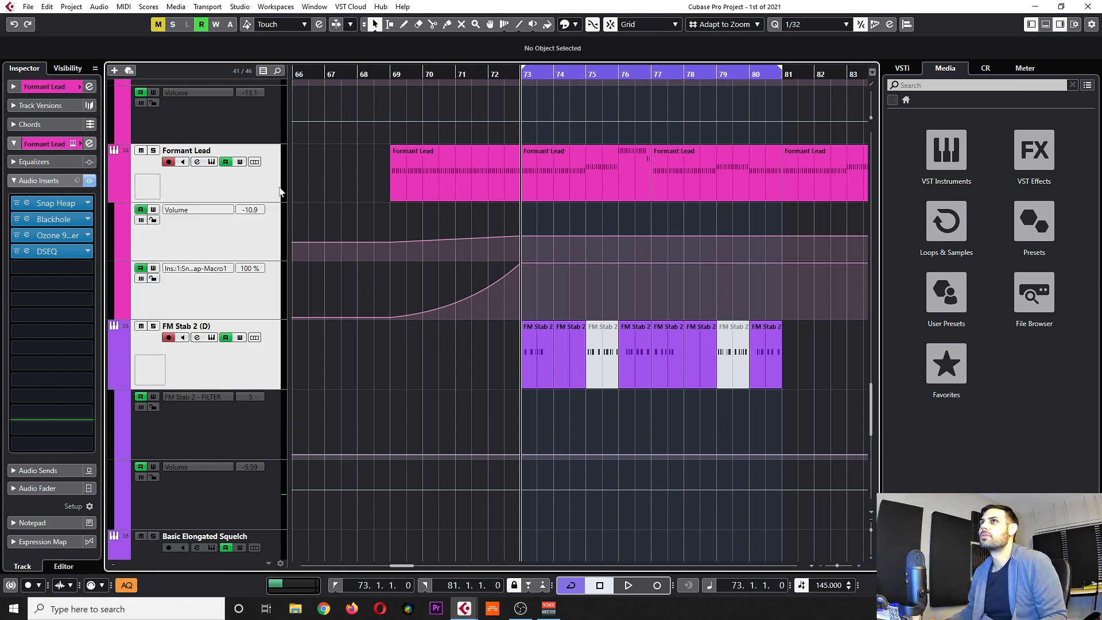
key(s)
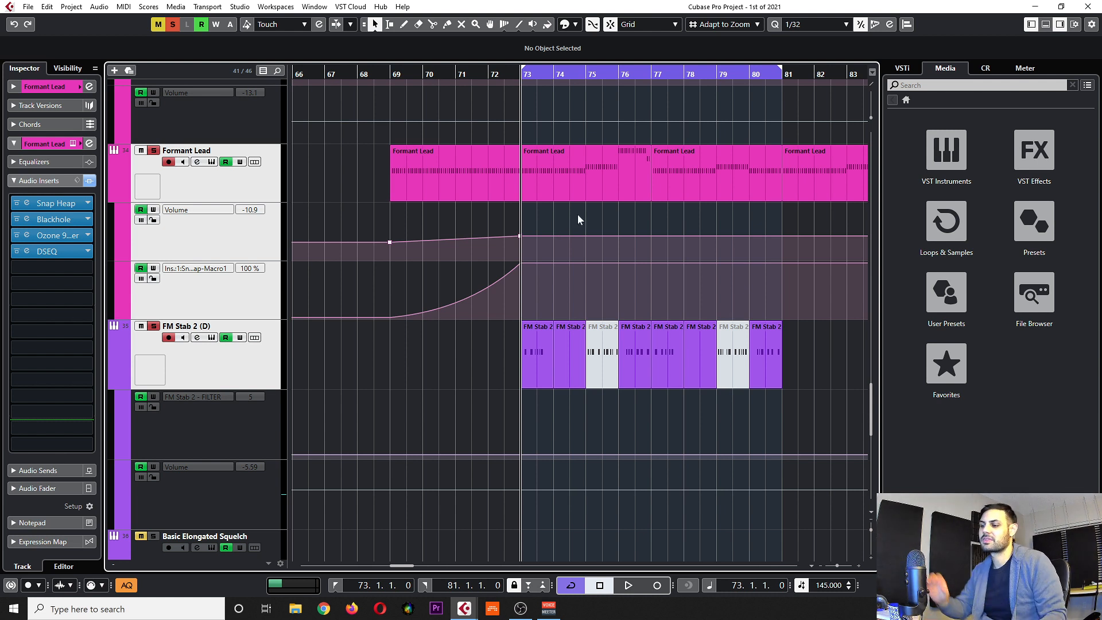
key(space)
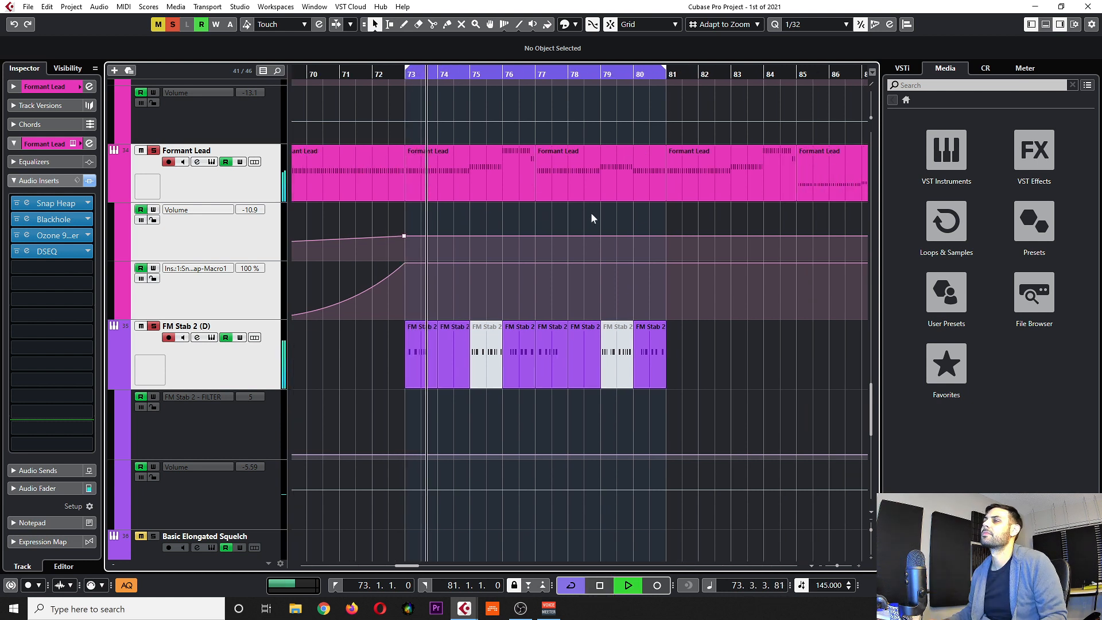
ctrl+click(208, 327)
click(208, 353)
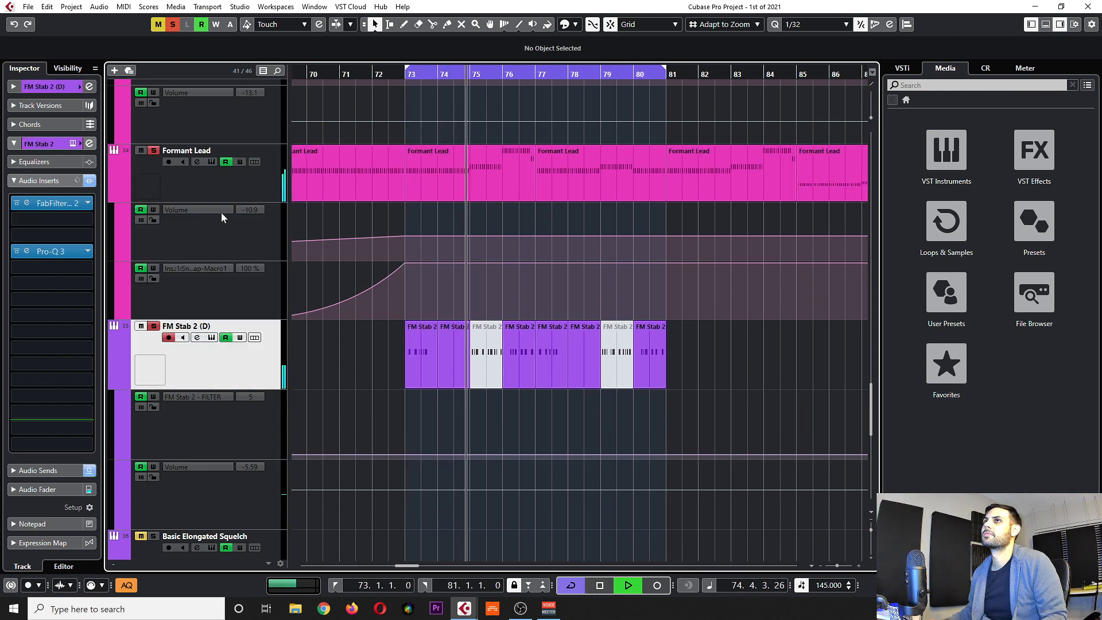
click(223, 186)
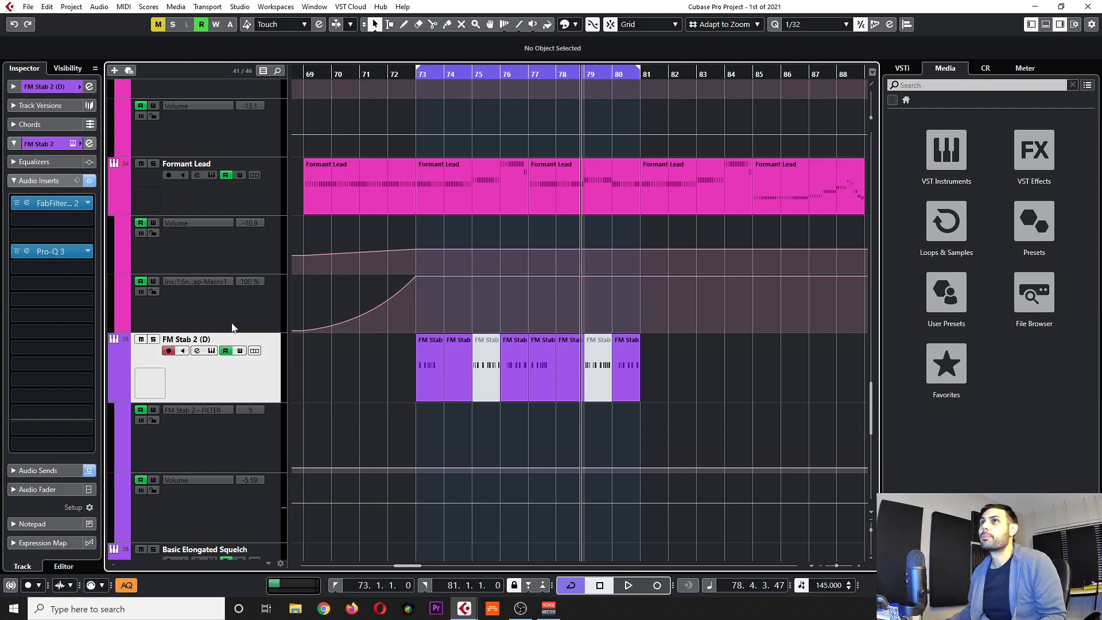
click(236, 203)
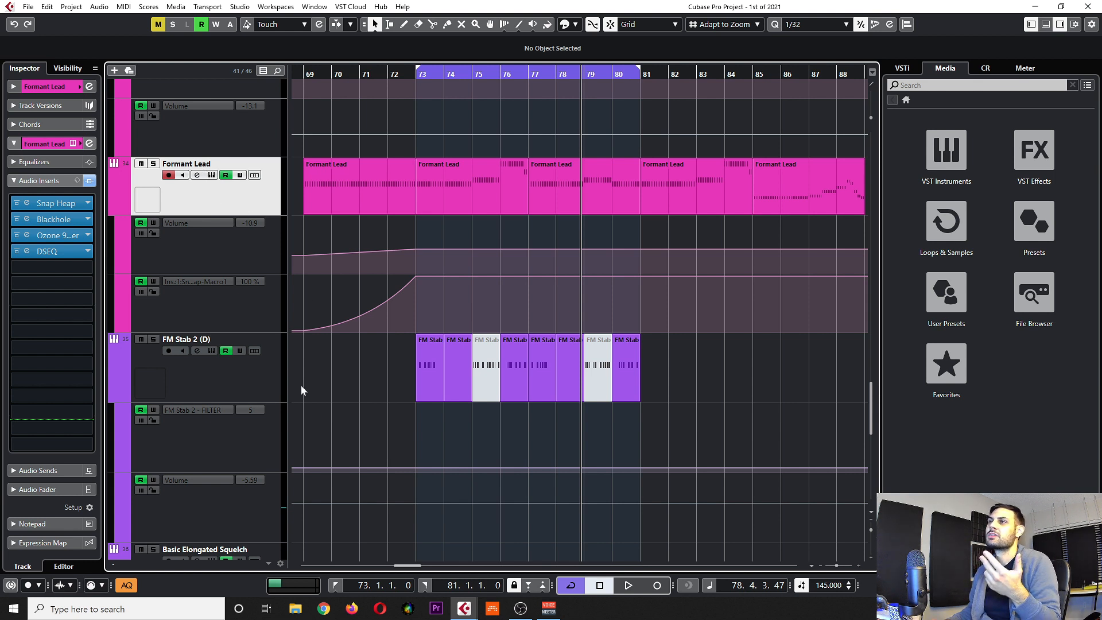
click(266, 392)
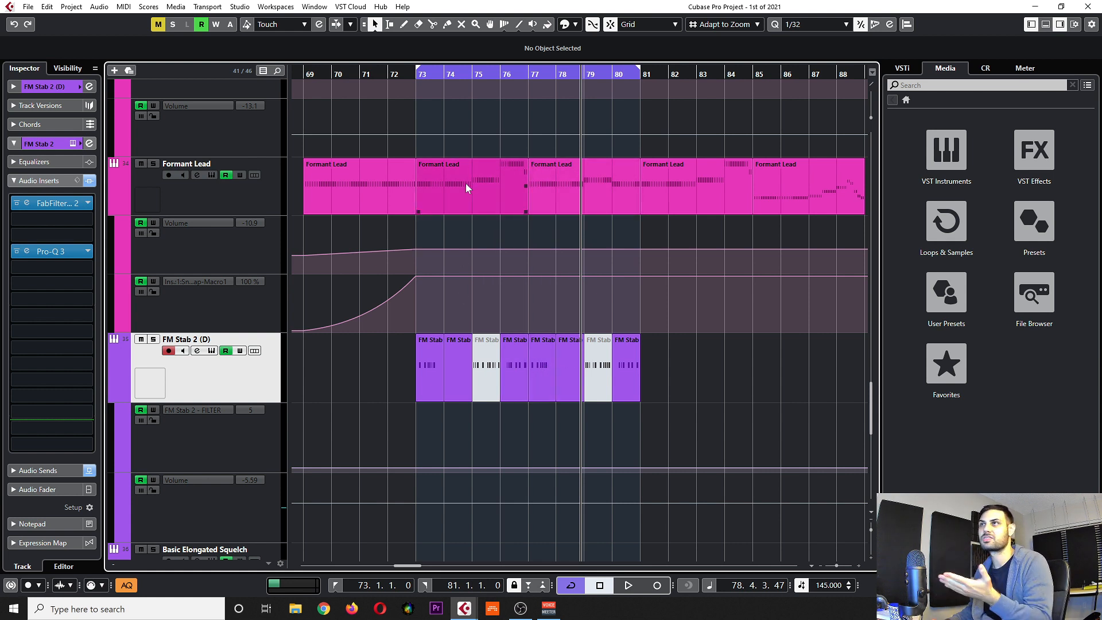
click(494, 188)
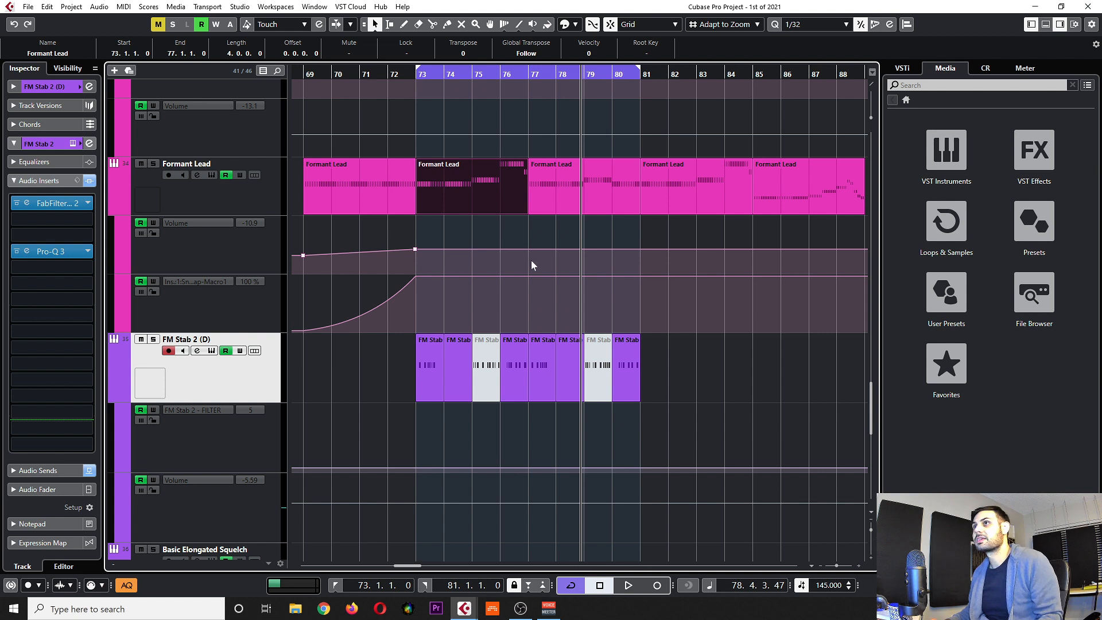
Add a Pro-Q 3 equalizer to the Formant Lead track's fifth audio insert slot
click(213, 191)
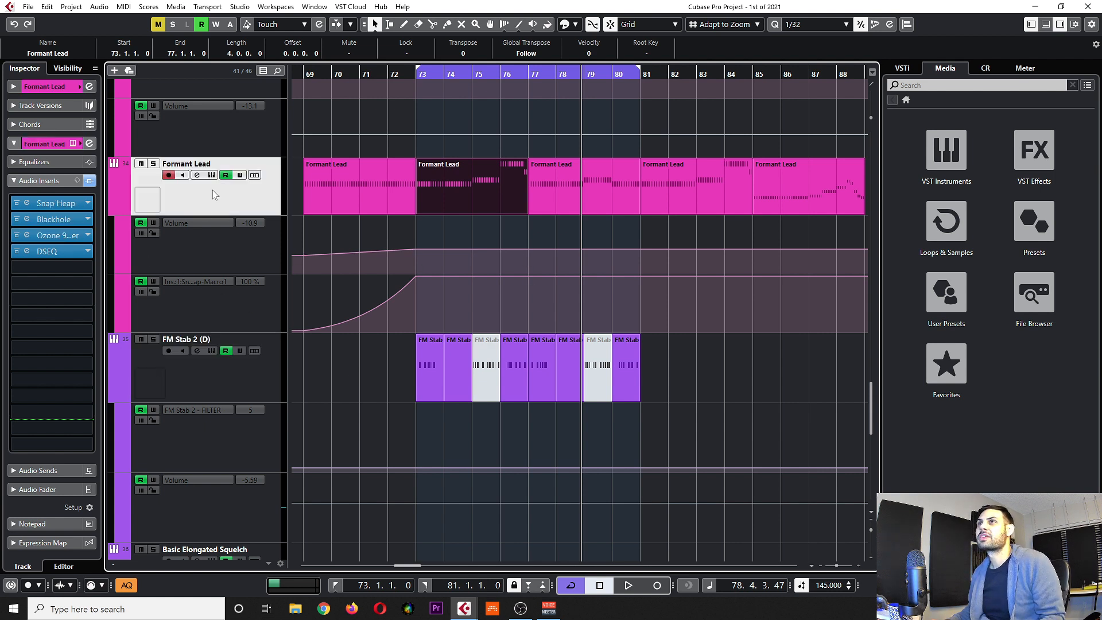
click(69, 266)
text(pro)
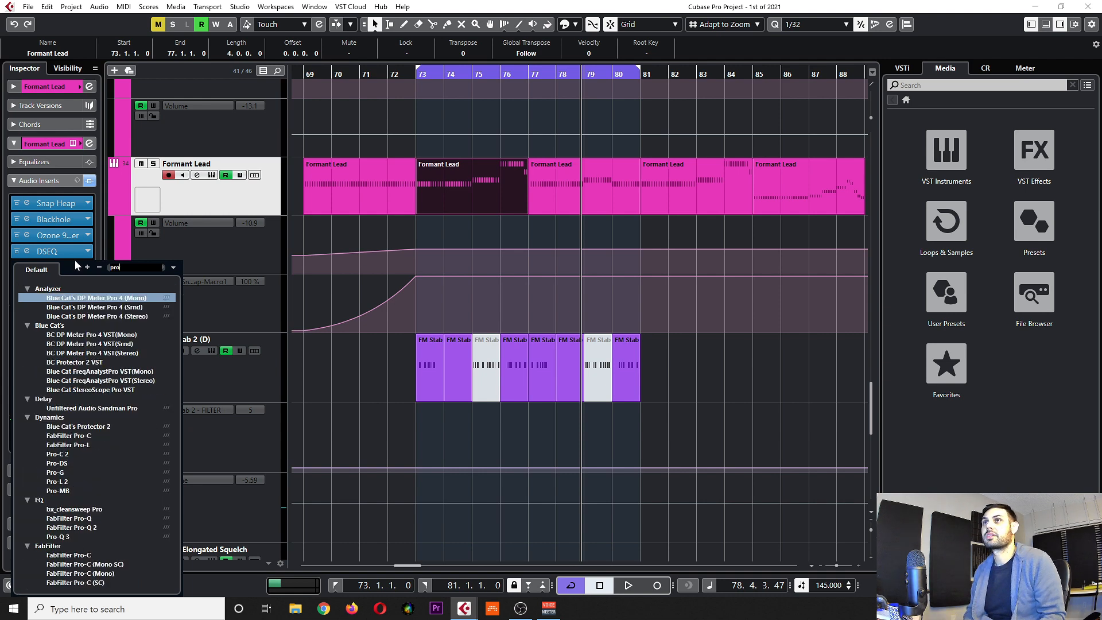
text(-q)
click(60, 315)
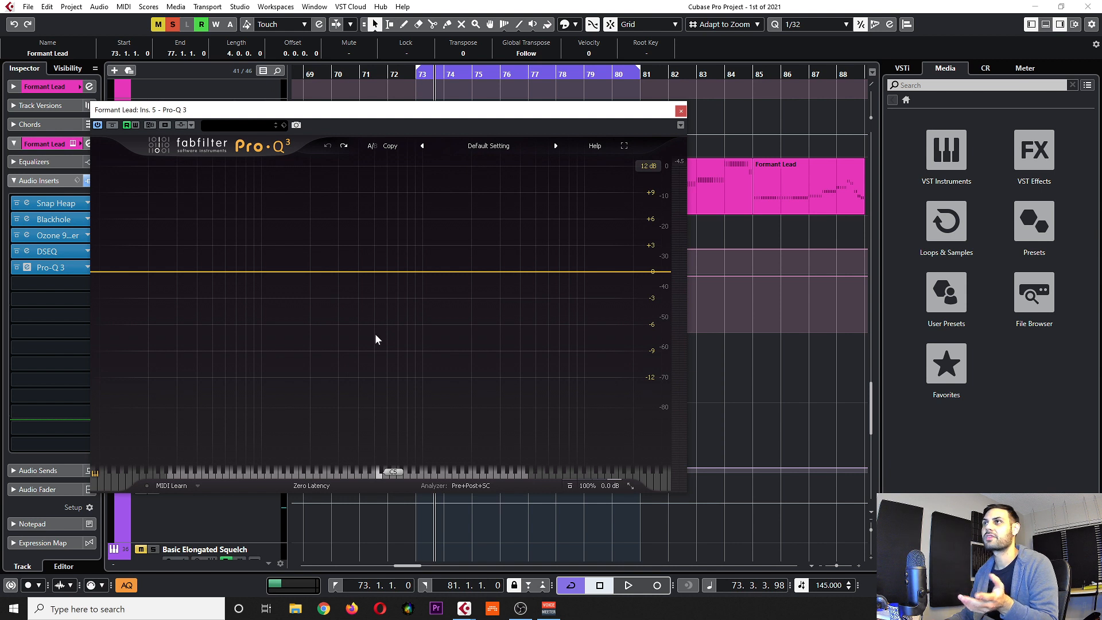
Create a dynamic bell band at about 500 Hz with roughly 5 dB of reduction and a Q of about 3.4, and audition it
click(374, 272)
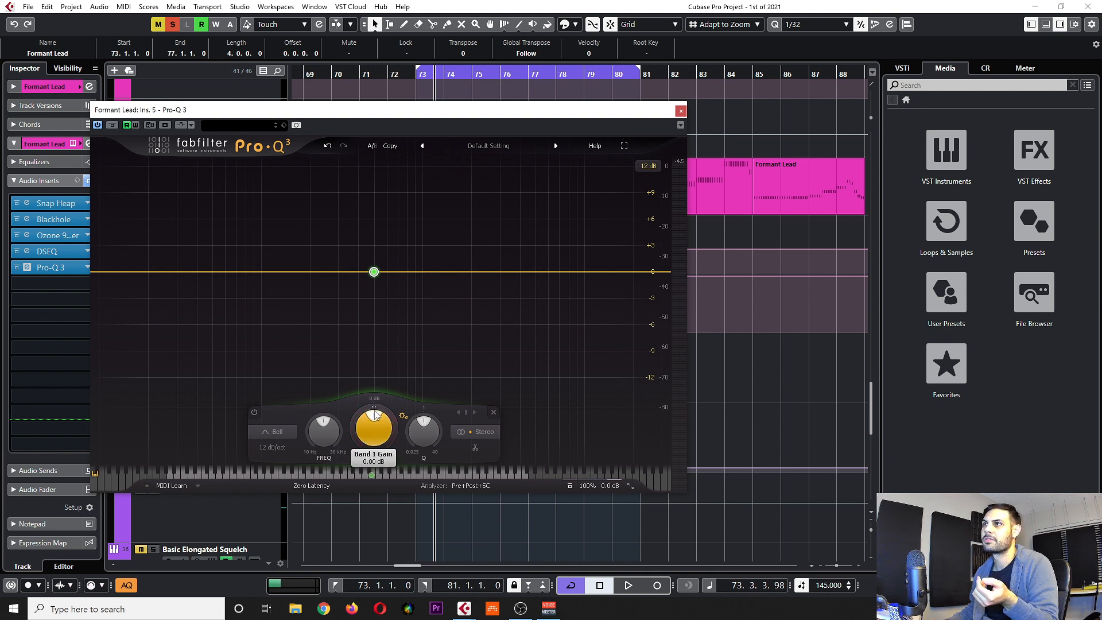
drag(374, 411, 381, 466)
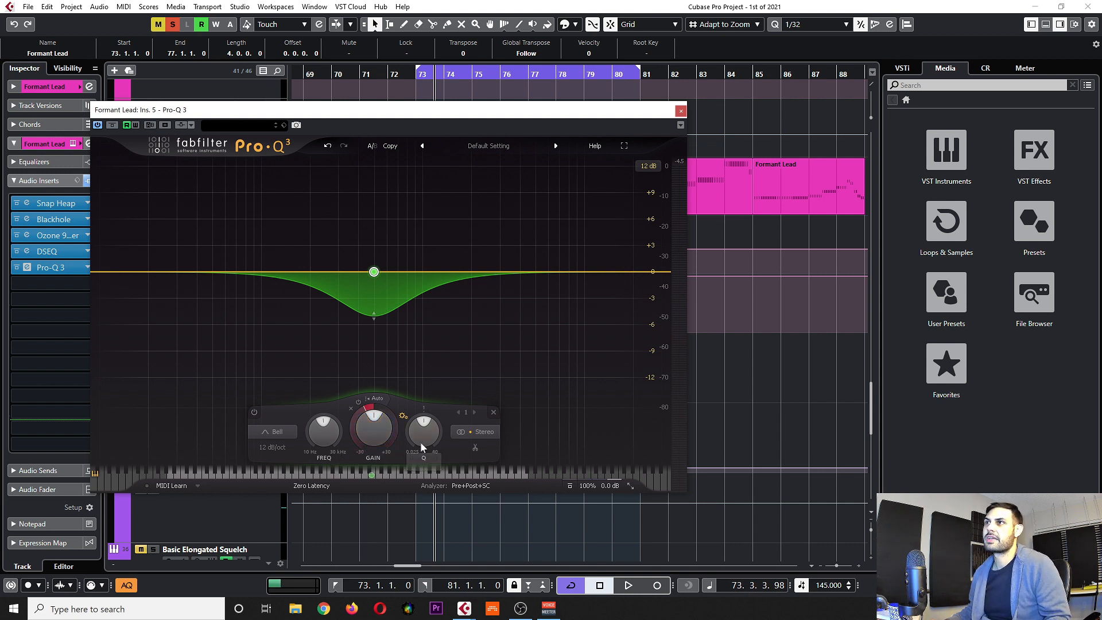
drag(423, 431, 420, 419)
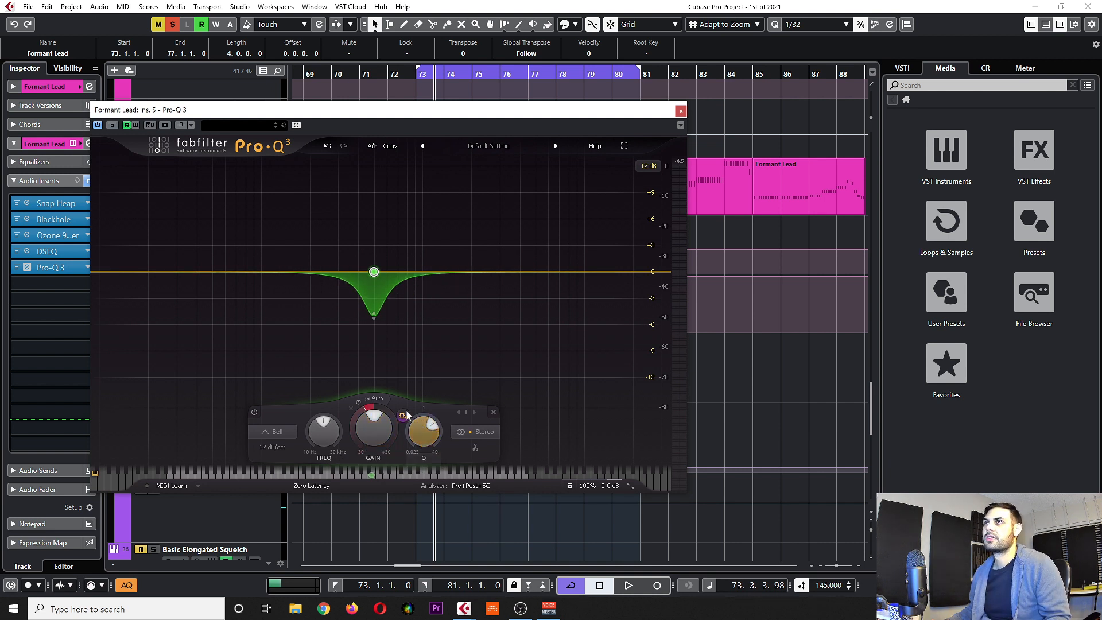
key(space)
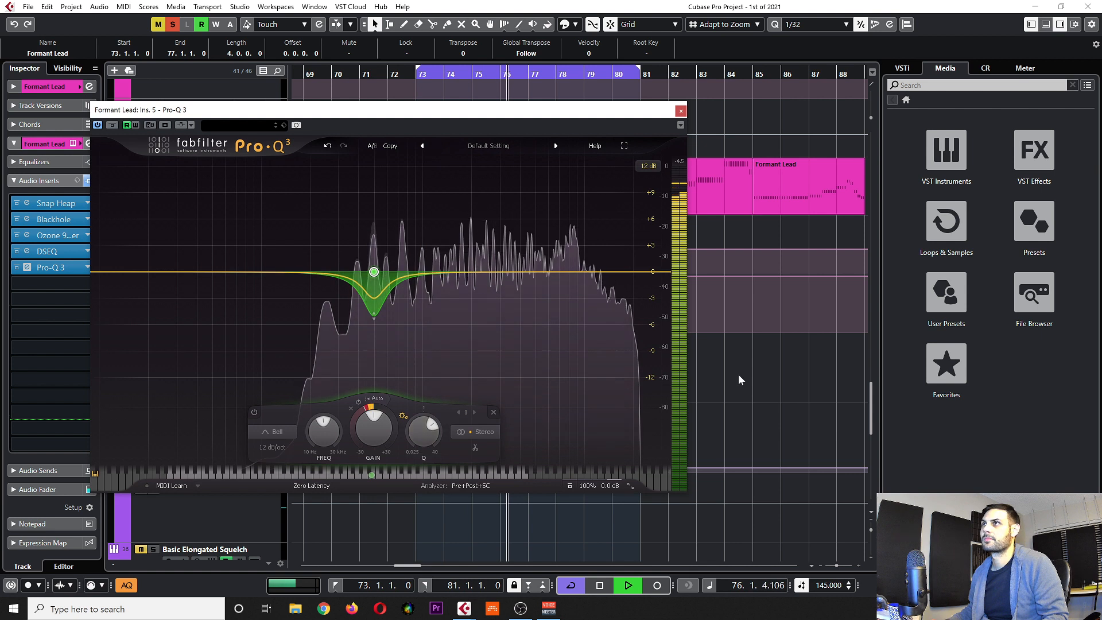
key(space)
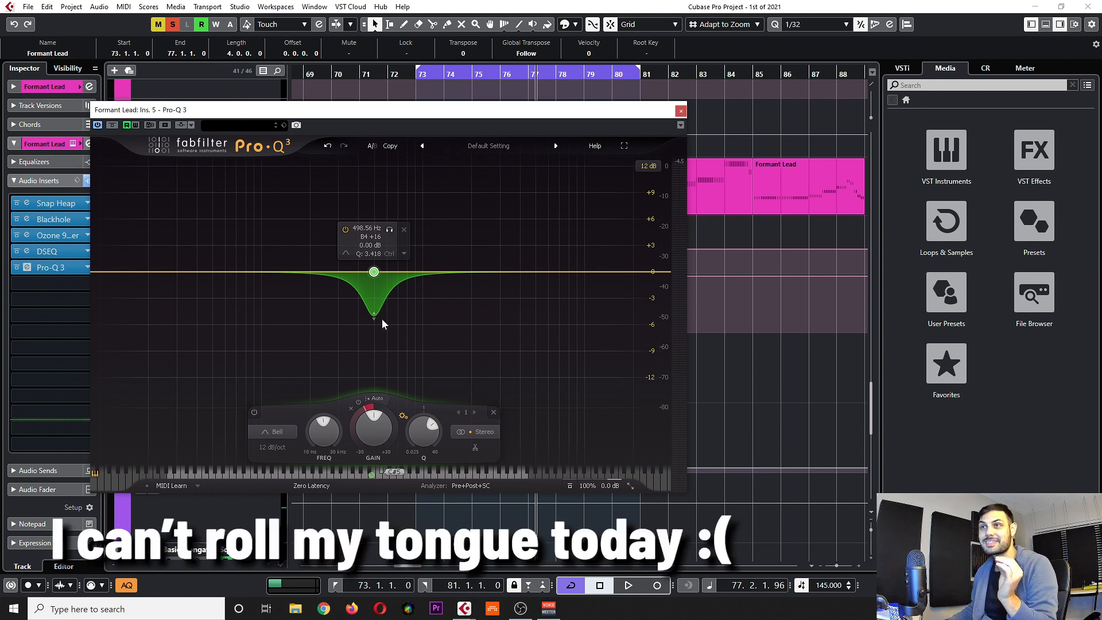
Activate the side-chain input on the Formant Lead's Pro-Q 3
drag(579, 110, 783, 53)
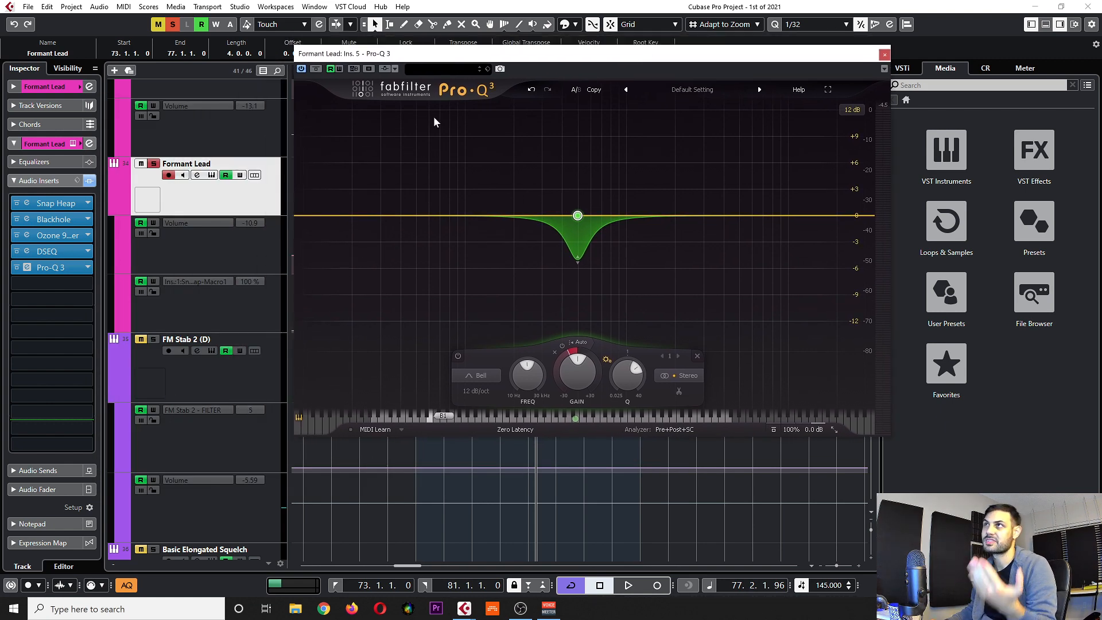
drag(491, 53, 344, 72)
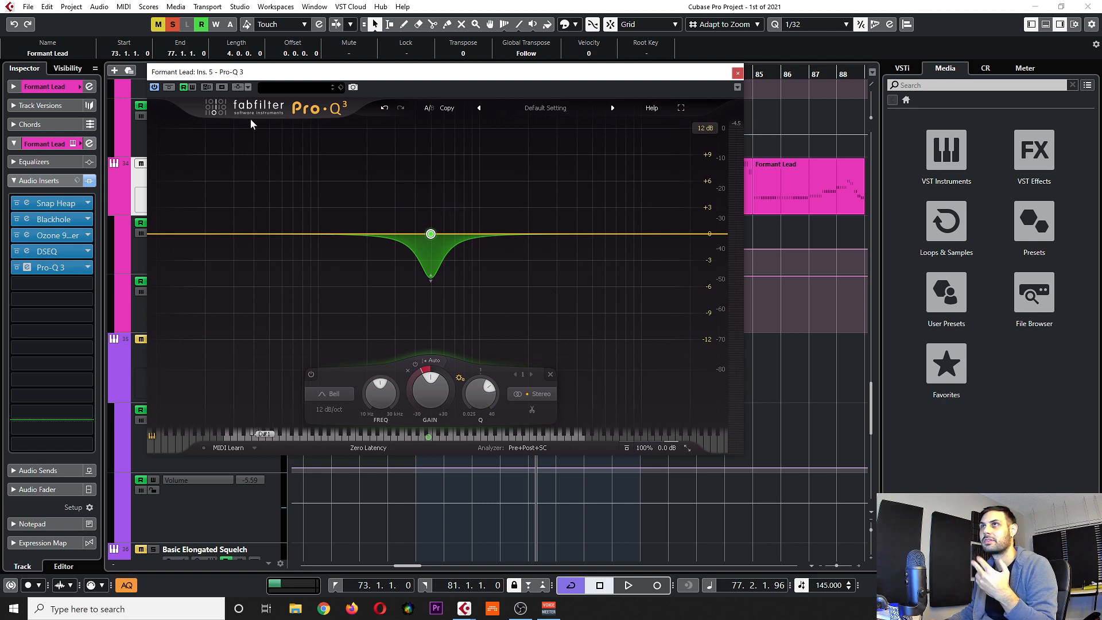
click(239, 85)
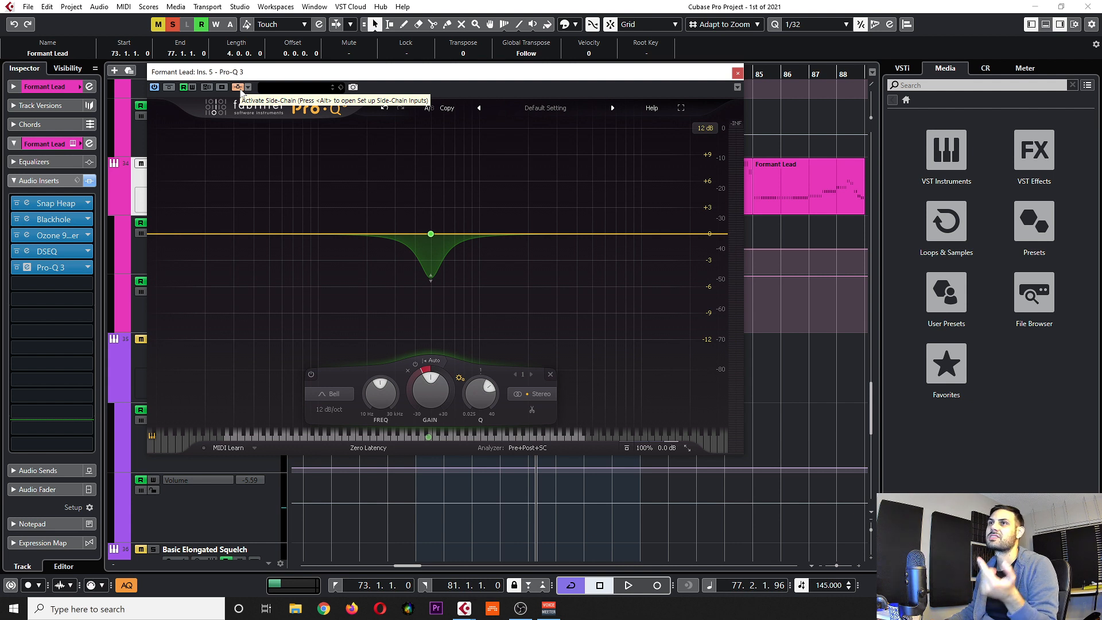
drag(262, 71, 298, 57)
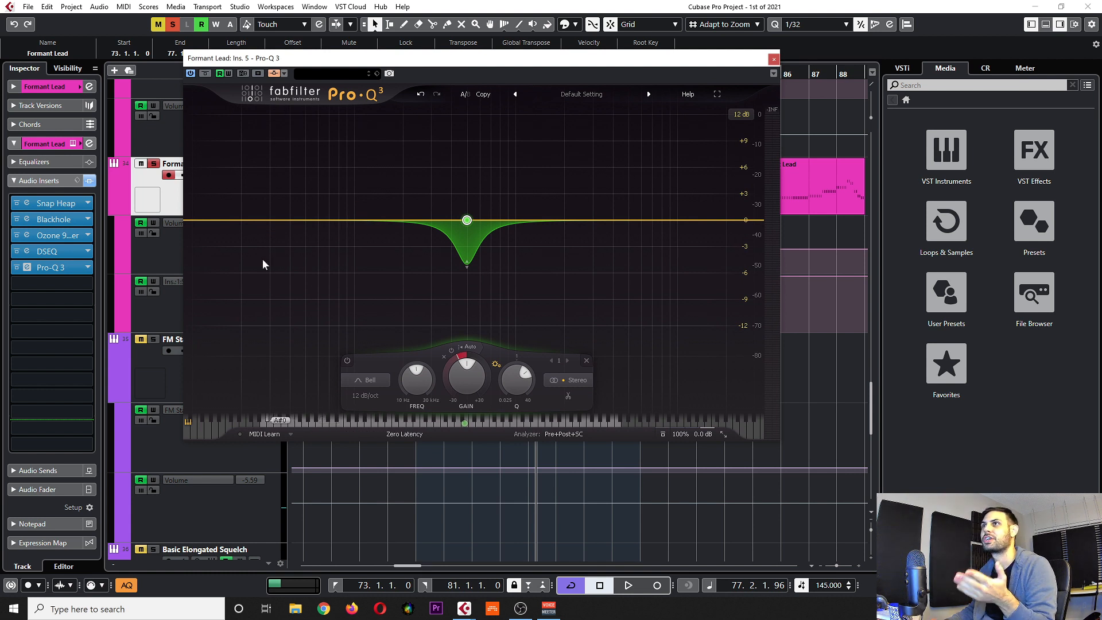
Solo the FM Stab 2 (D) track alongside Formant Lead and clear the Pro-Q 3 window from the project view
click(153, 339)
drag(702, 60, 970, 43)
click(1035, 38)
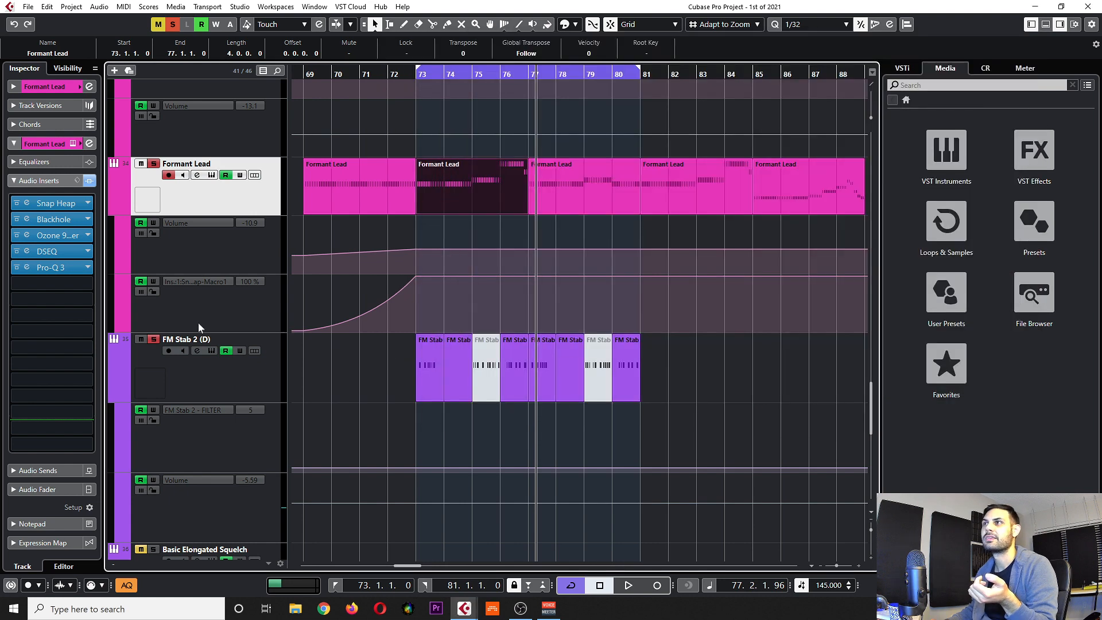
Route the first audio send of FM Stab 2 (D) to the Formant Lead: Ins. 5 - Pro-Q 3 side-chain and enable it
click(244, 383)
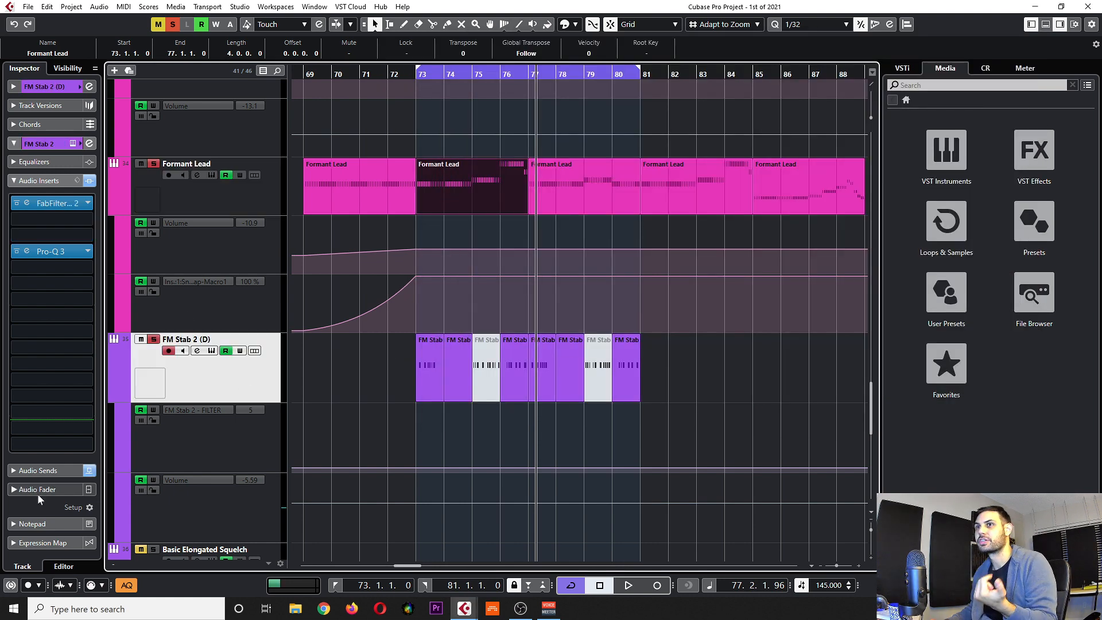
click(39, 470)
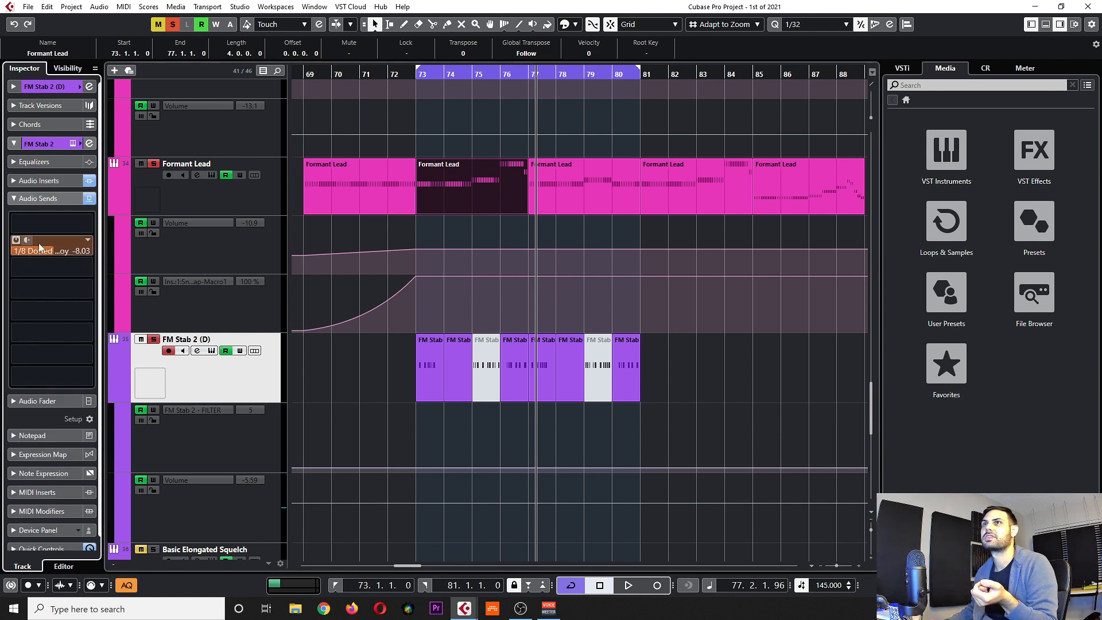
click(67, 221)
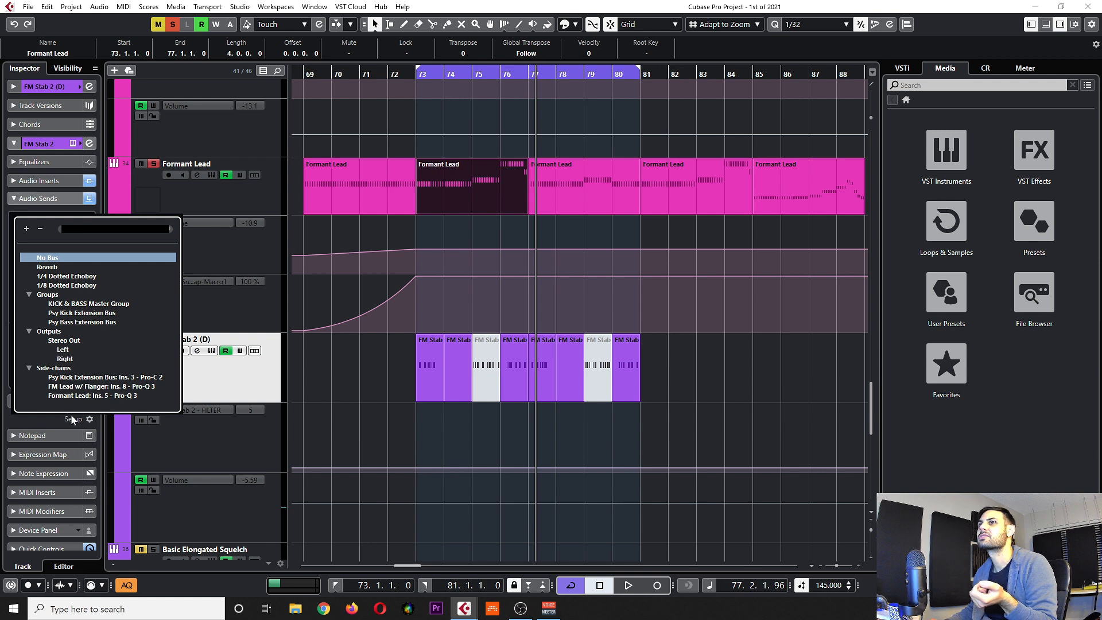
click(92, 396)
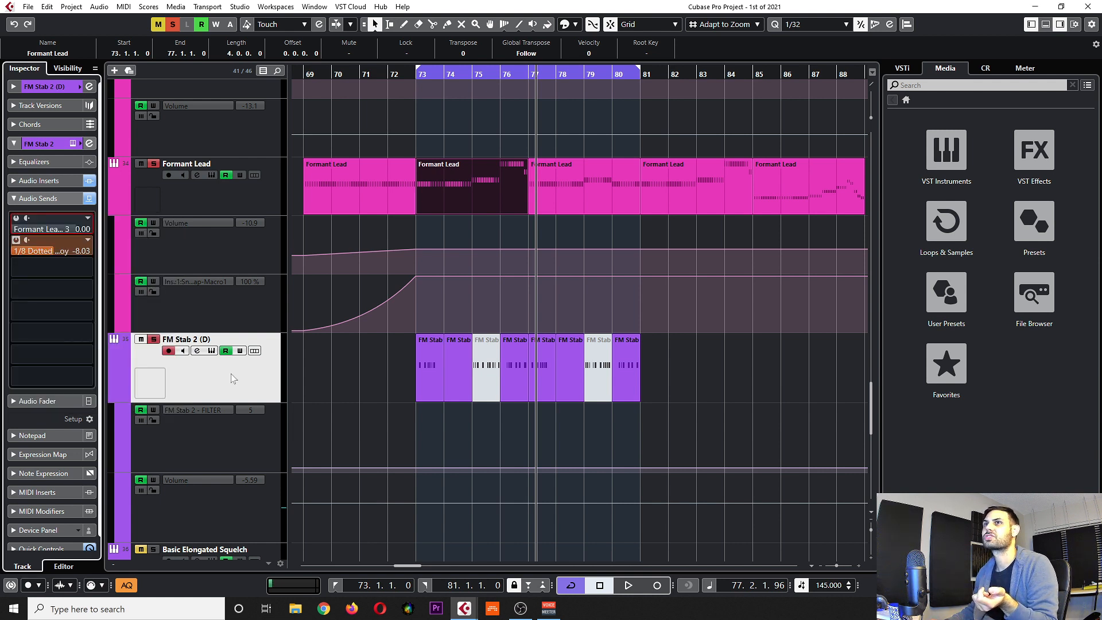
click(16, 218)
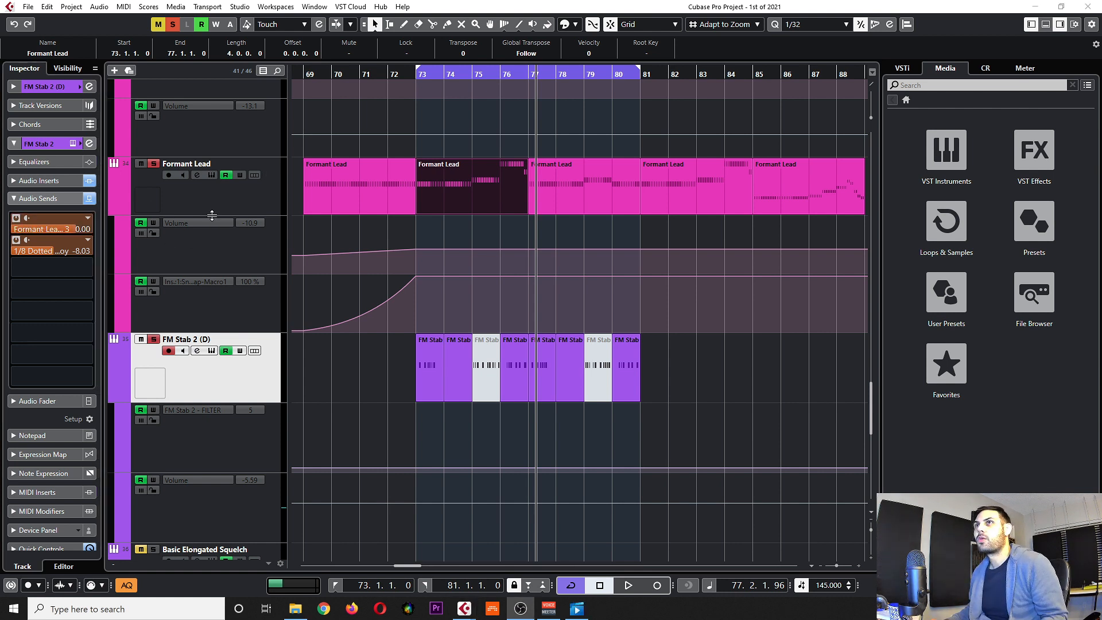
Reopen Pro-Q 3 on the Formant Lead track and switch the dynamic band's threshold from automatic to manual
click(229, 199)
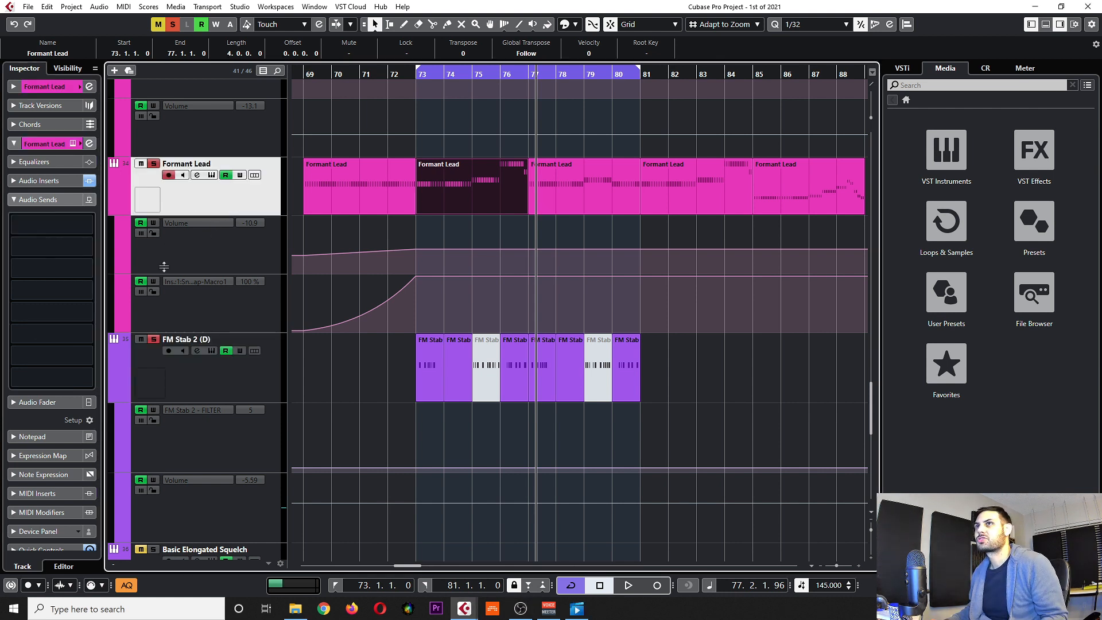
click(38, 179)
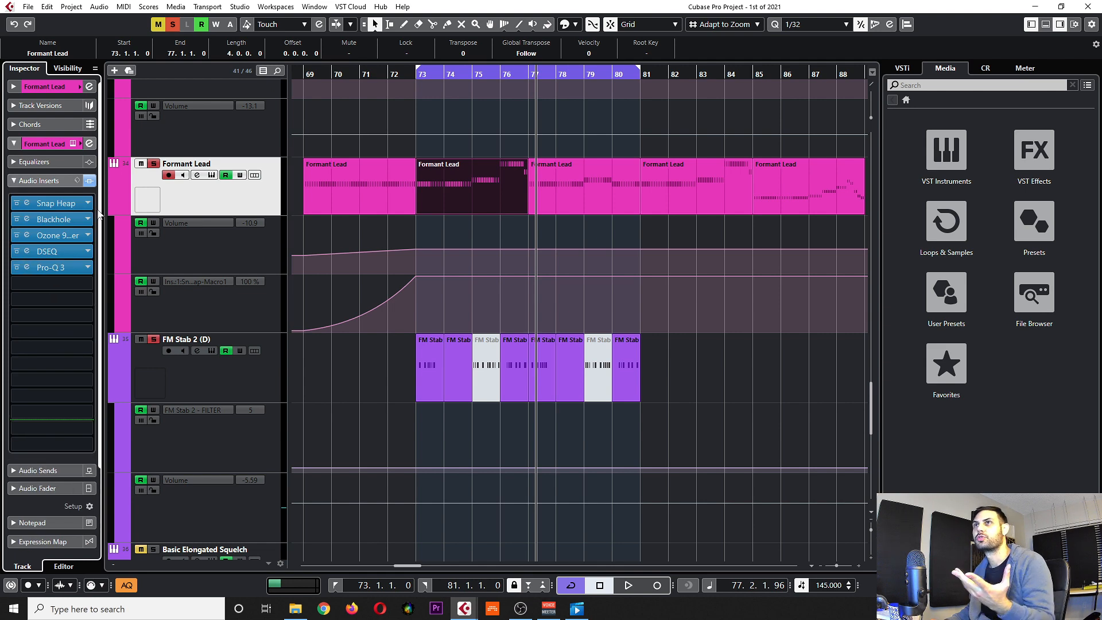
click(26, 268)
drag(718, 47, 506, 56)
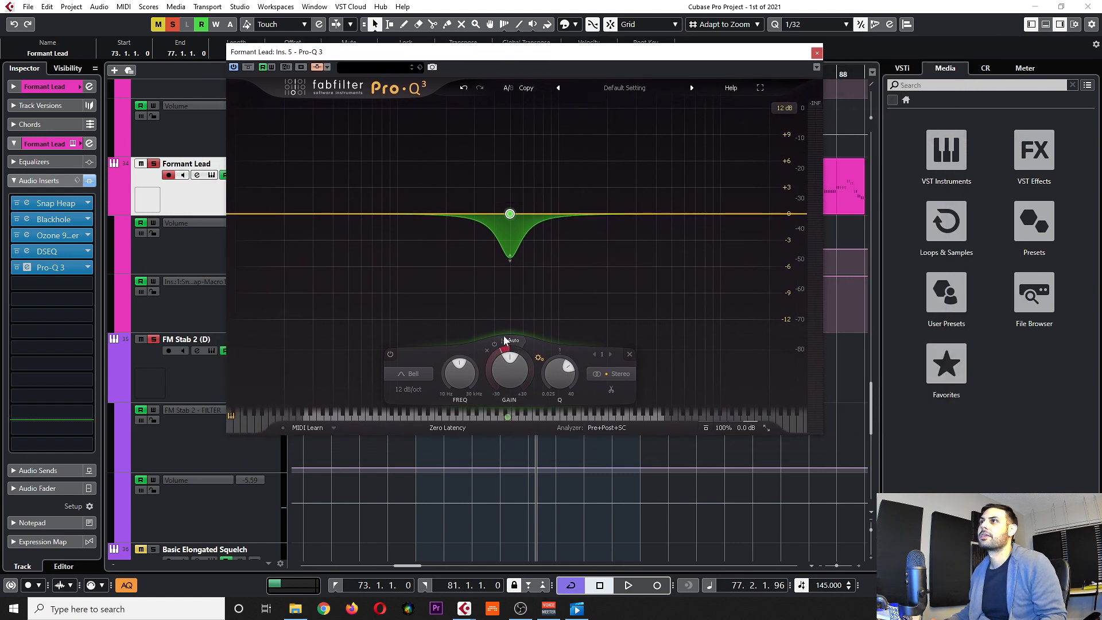
click(506, 343)
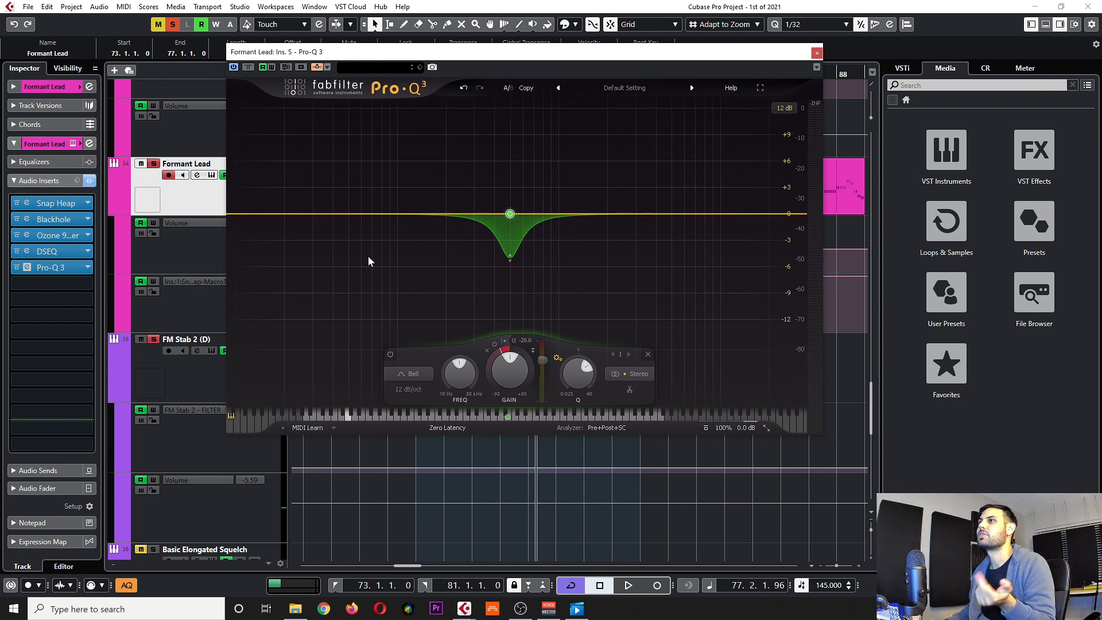
Try a bell cut of about 2 dB near 4.2 kHz and a 12 dB/oct high cut alongside the dynamic band
mouse_move(508, 216)
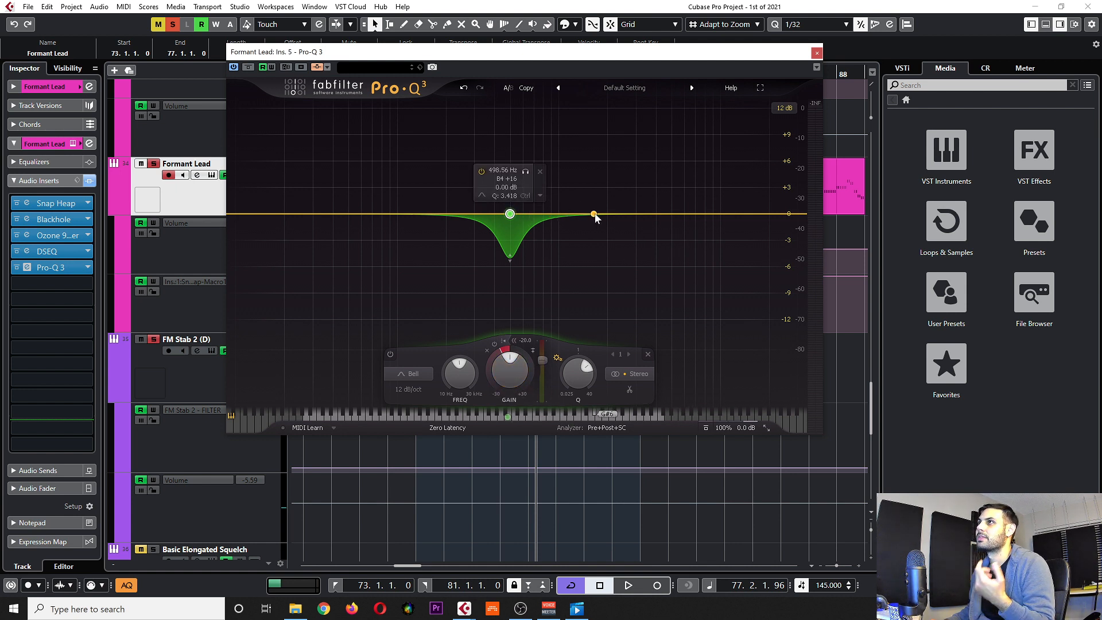
double_click(656, 215)
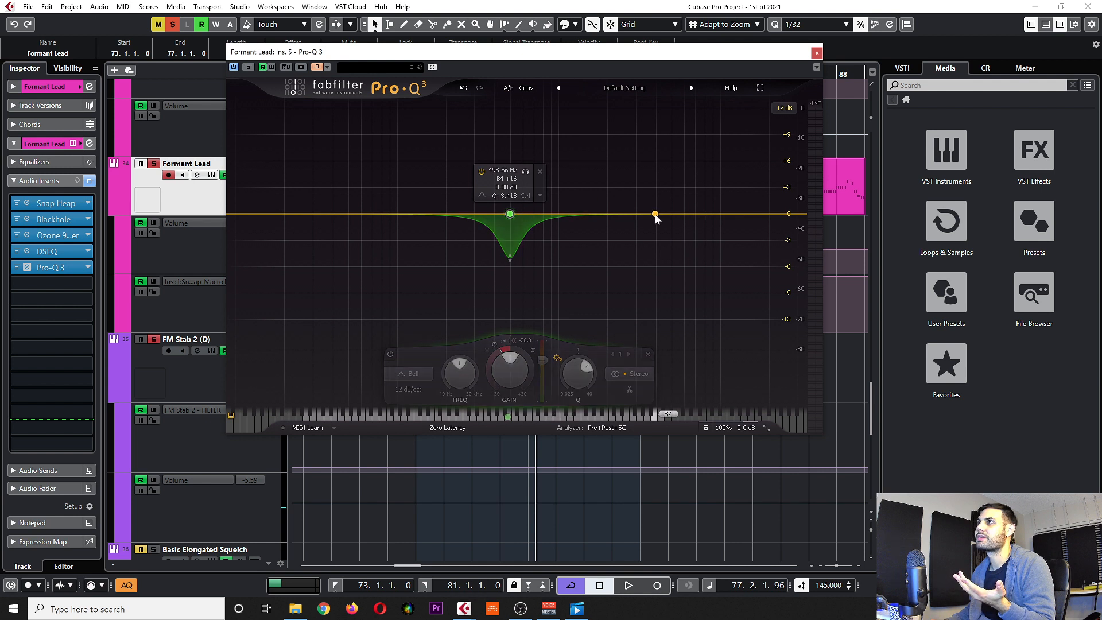
click(750, 217)
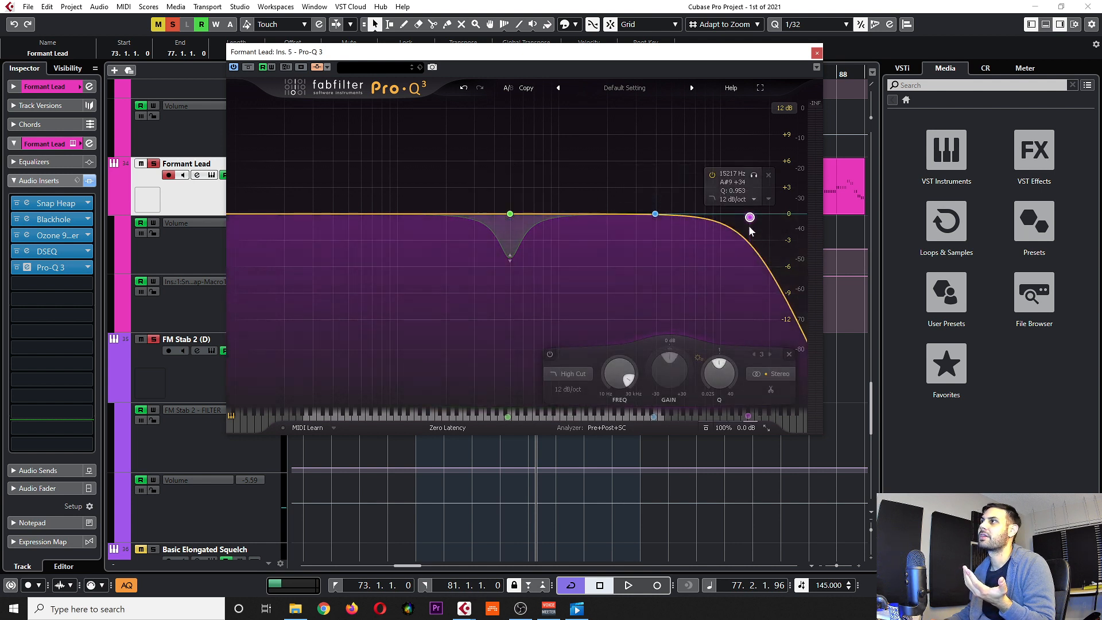
drag(658, 217, 664, 254)
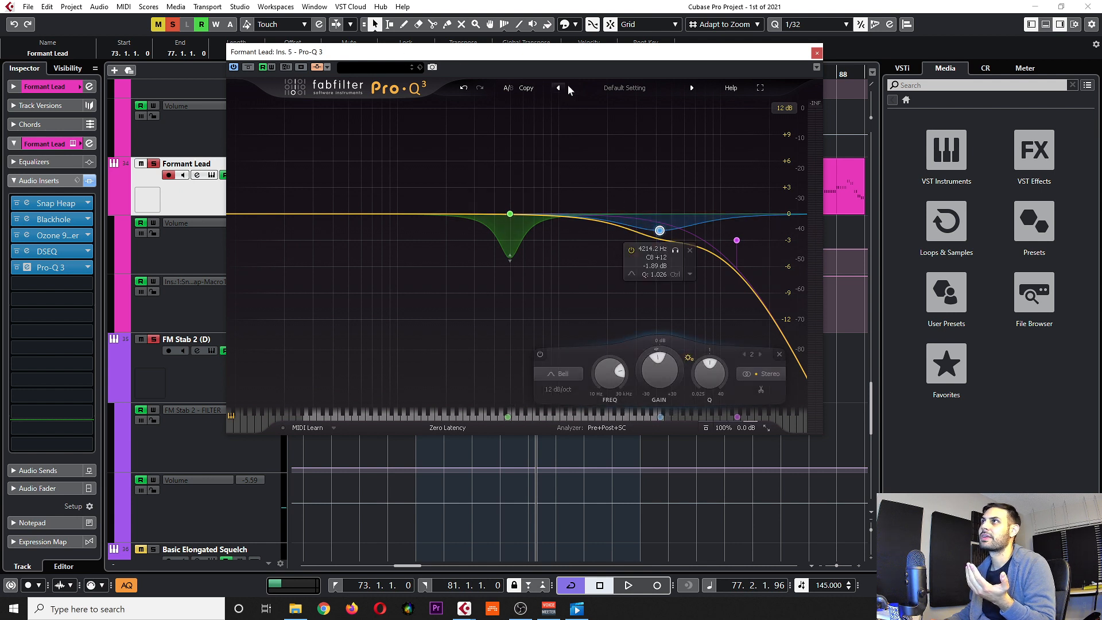
Undo the extra bell cut and the high cut in Pro-Q 3
click(467, 88)
click(468, 87)
click(467, 87)
click(467, 88)
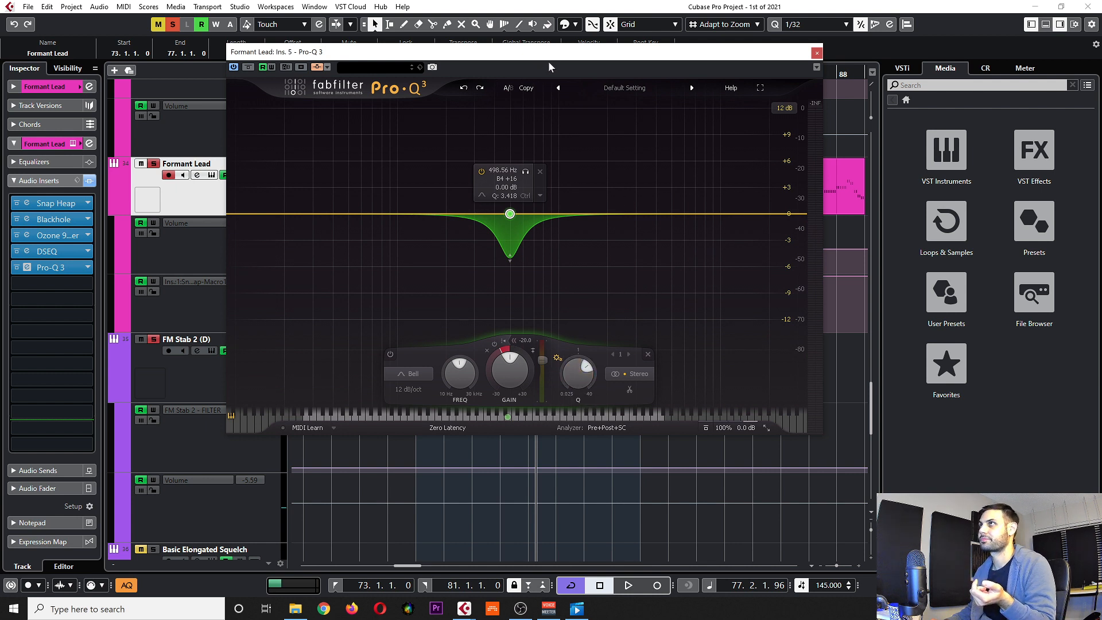
Solo the Formant Lead and FM Stab 2 (D) tracks together and play the looped section
drag(545, 53, 548, 71)
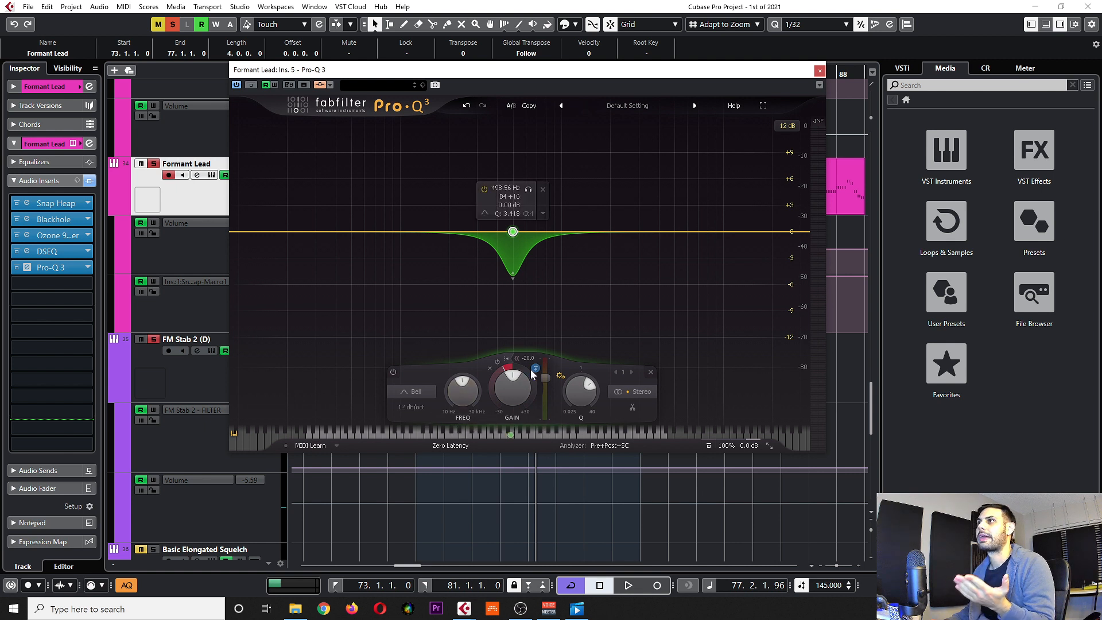
click(184, 385)
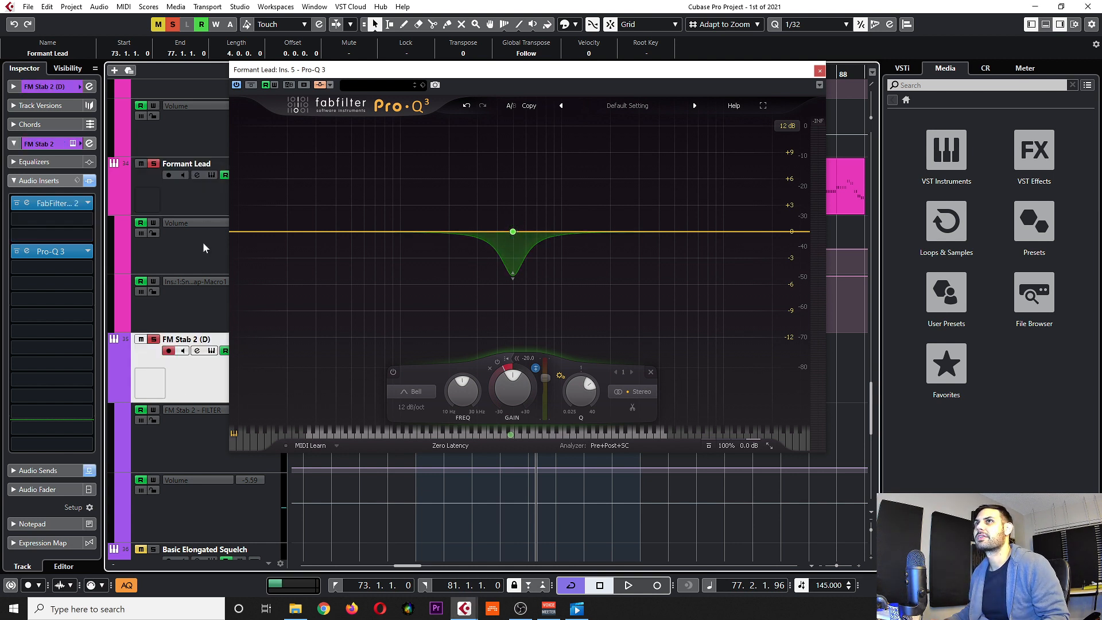
click(181, 190)
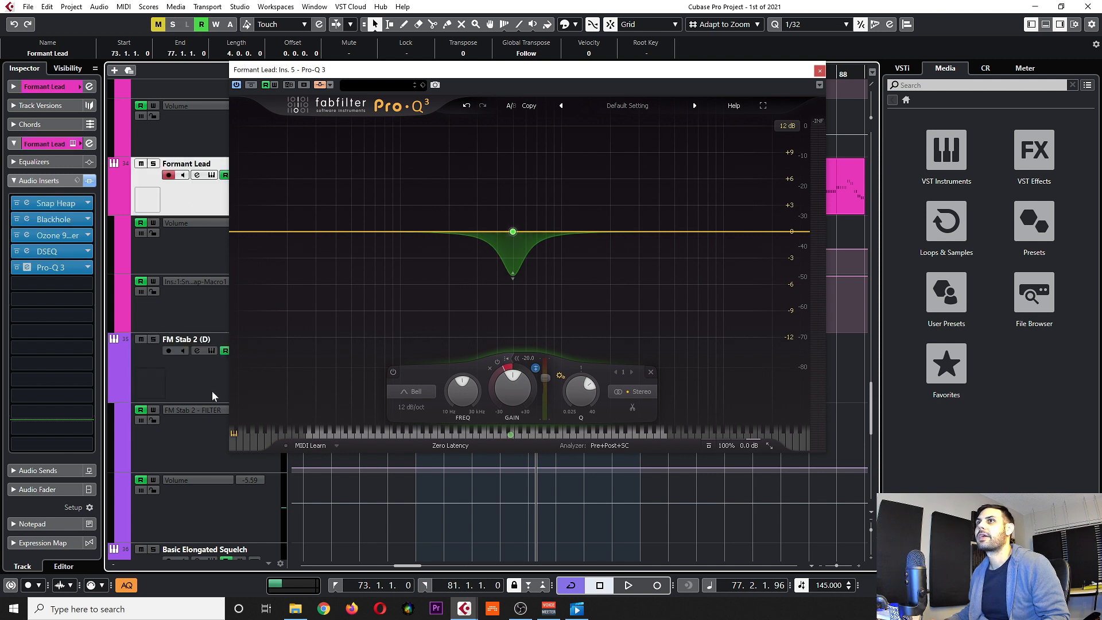
ctrl+click(212, 391)
key(s)
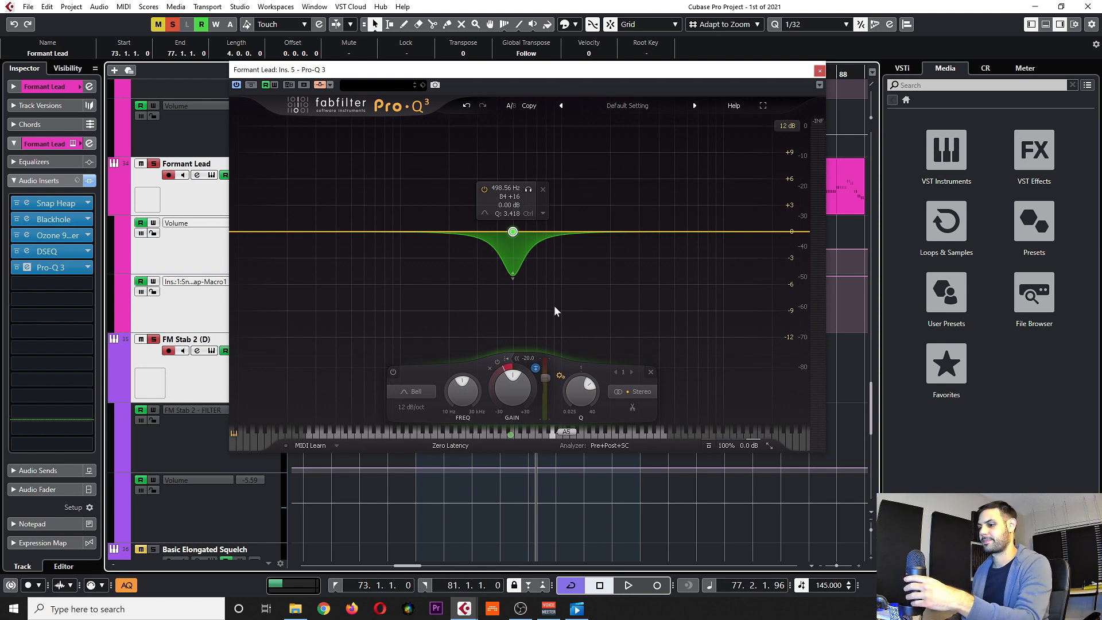
key(space)
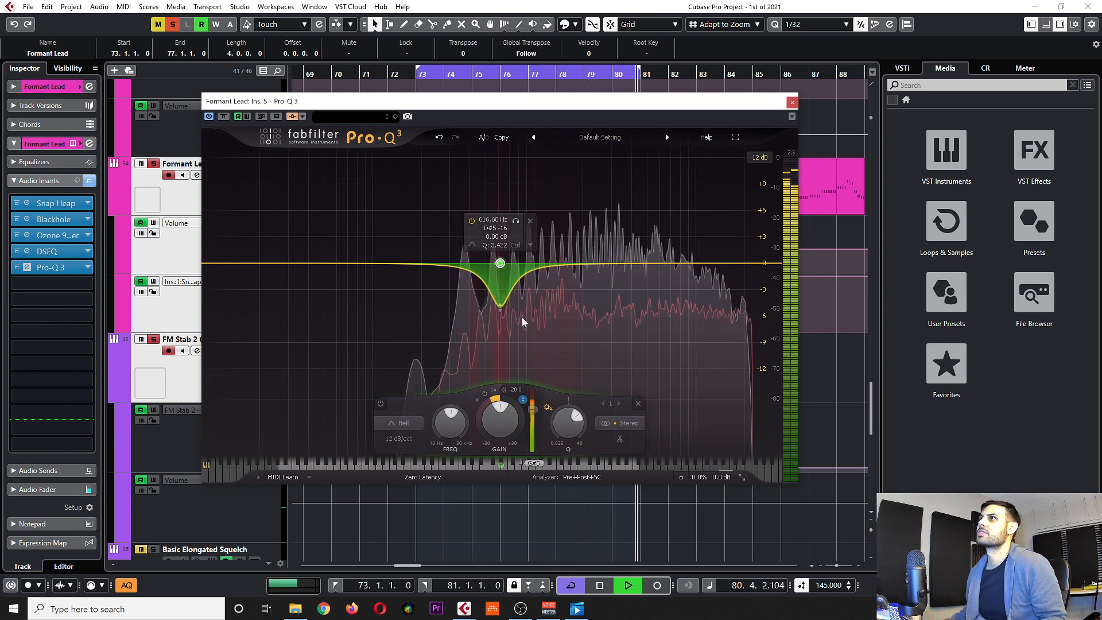
Retune the dynamic band to about 669 Hz at 0 dB gain and deepen its dynamic range to about -6 dB
drag(500, 267, 506, 268)
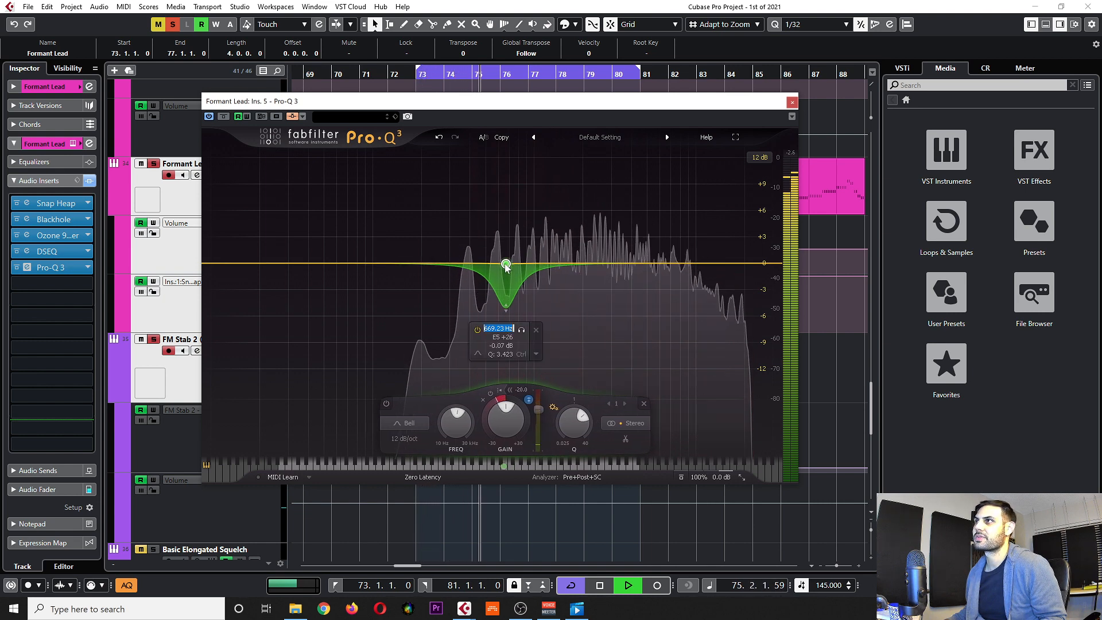
double_click(499, 345)
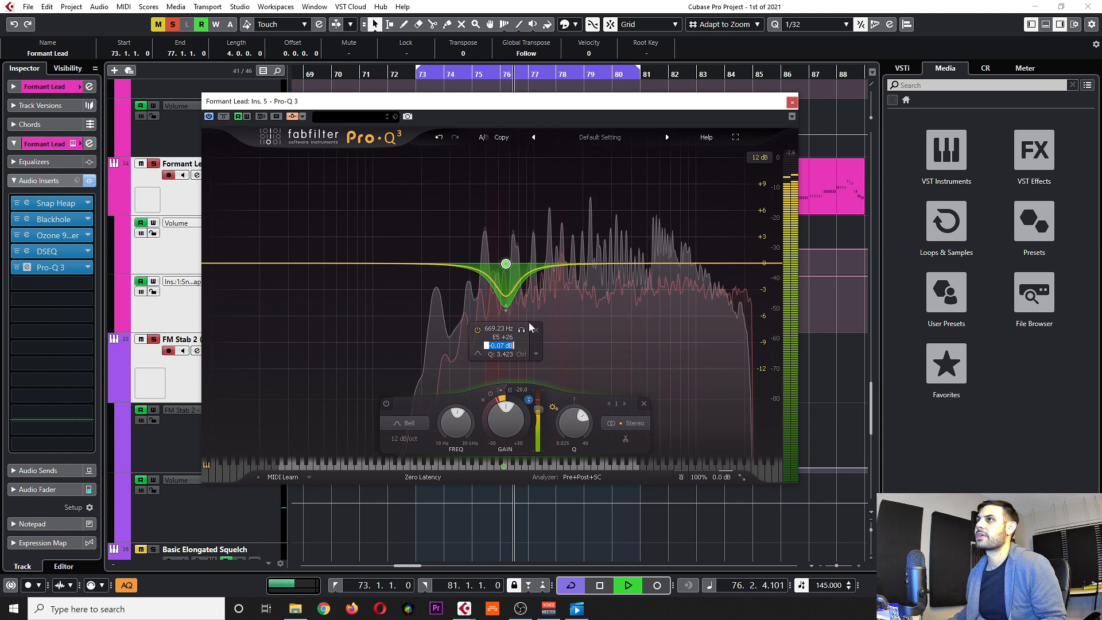
text(0)
key(Return)
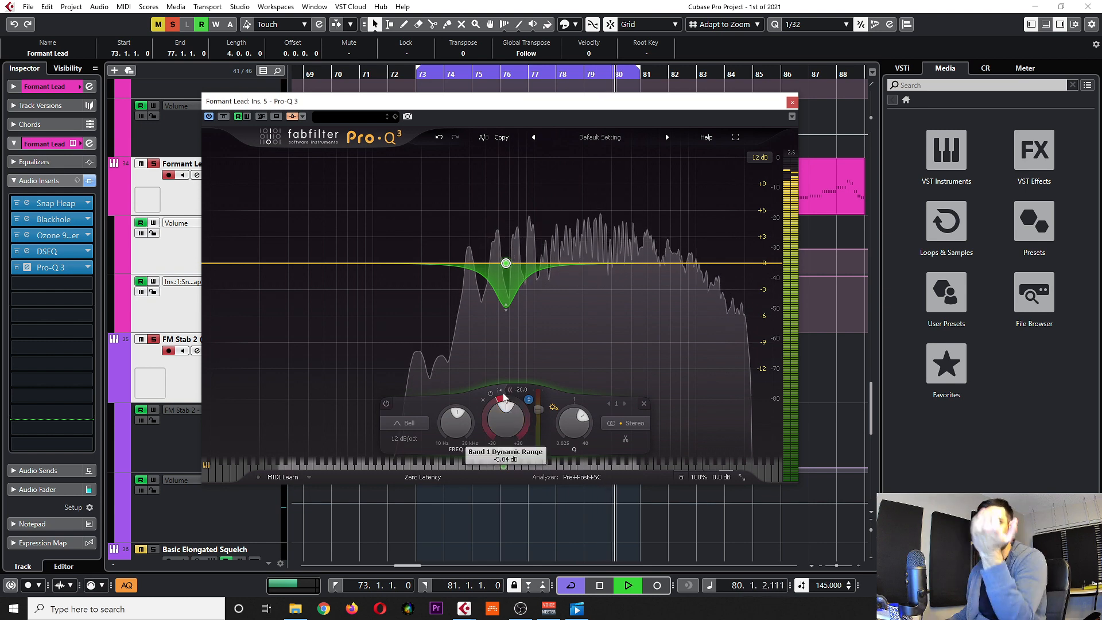
mouse_move(503, 401)
mouse_down()
mouse_move(493, 432)
mouse_move(499, 410)
mouse_up()
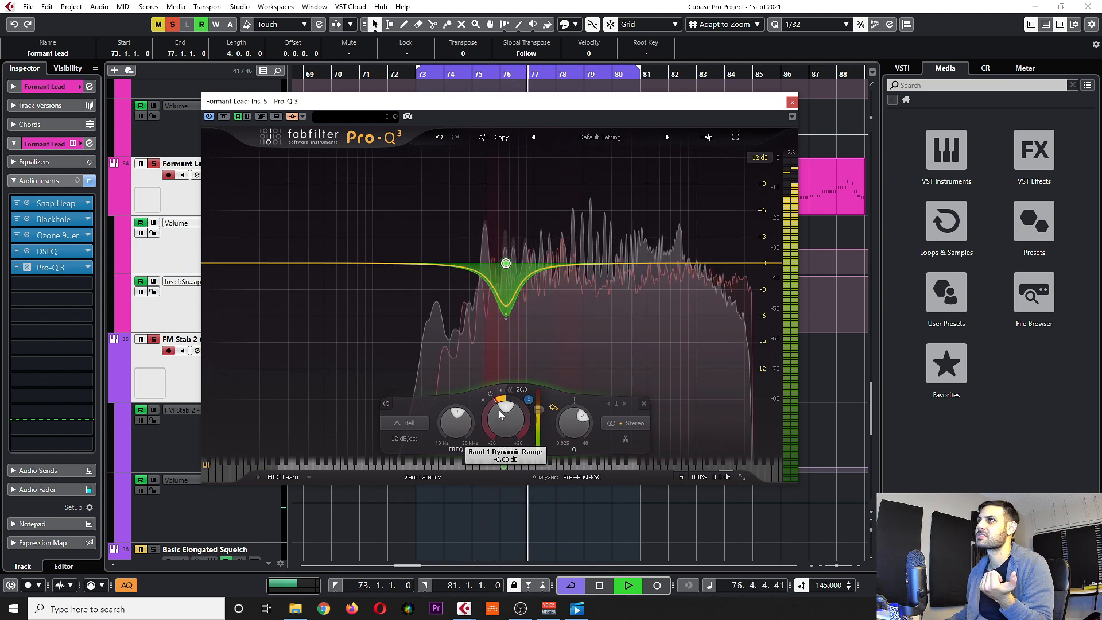
key(space)
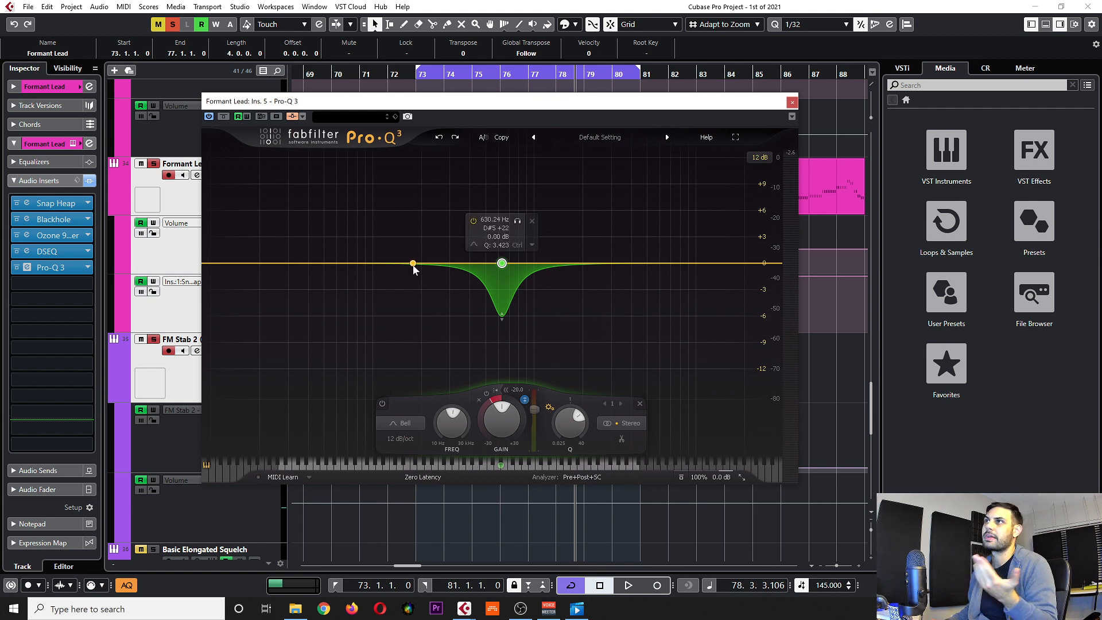
Try a bell cut of about 5 dB near 3.8 kHz and a 12 dB/oct low cut on the Formant Lead
drag(622, 263, 628, 307)
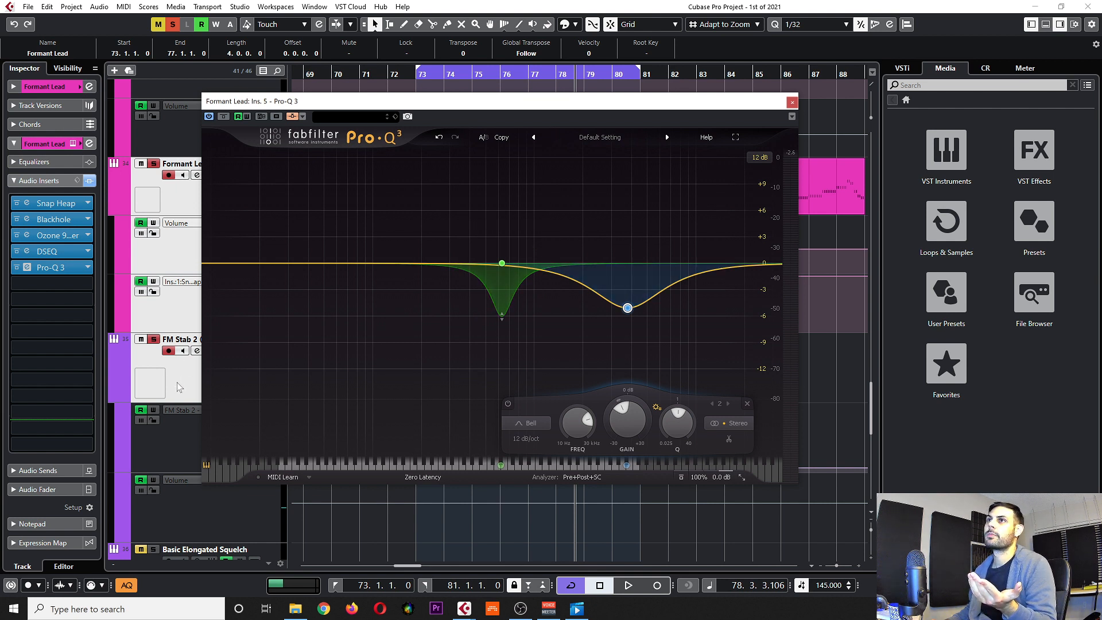
click(184, 209)
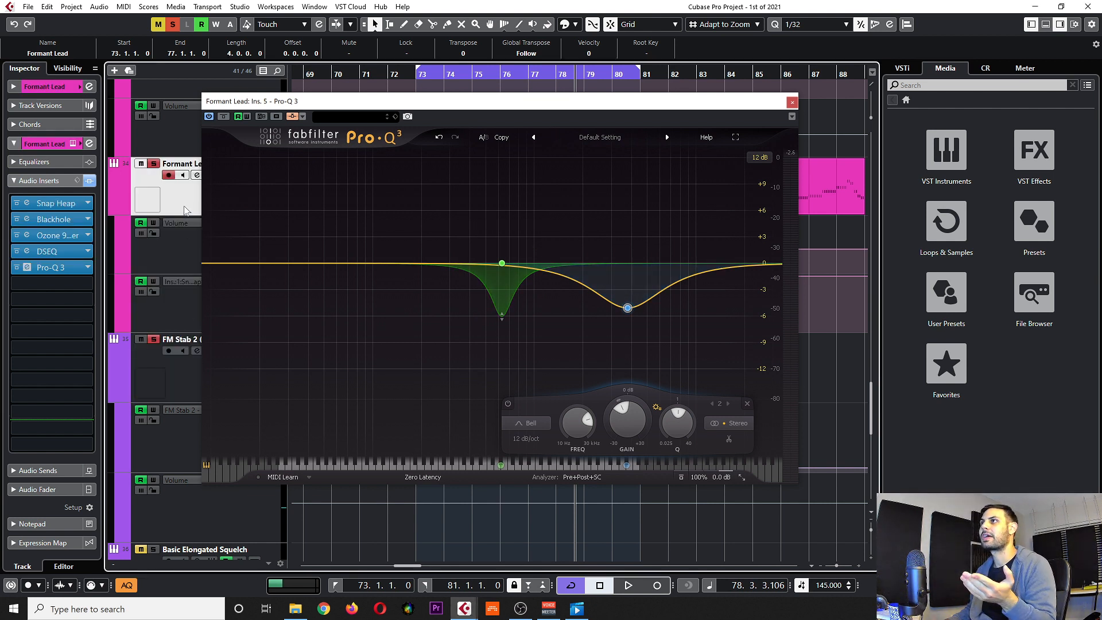
drag(238, 264, 426, 386)
drag(428, 107, 494, 69)
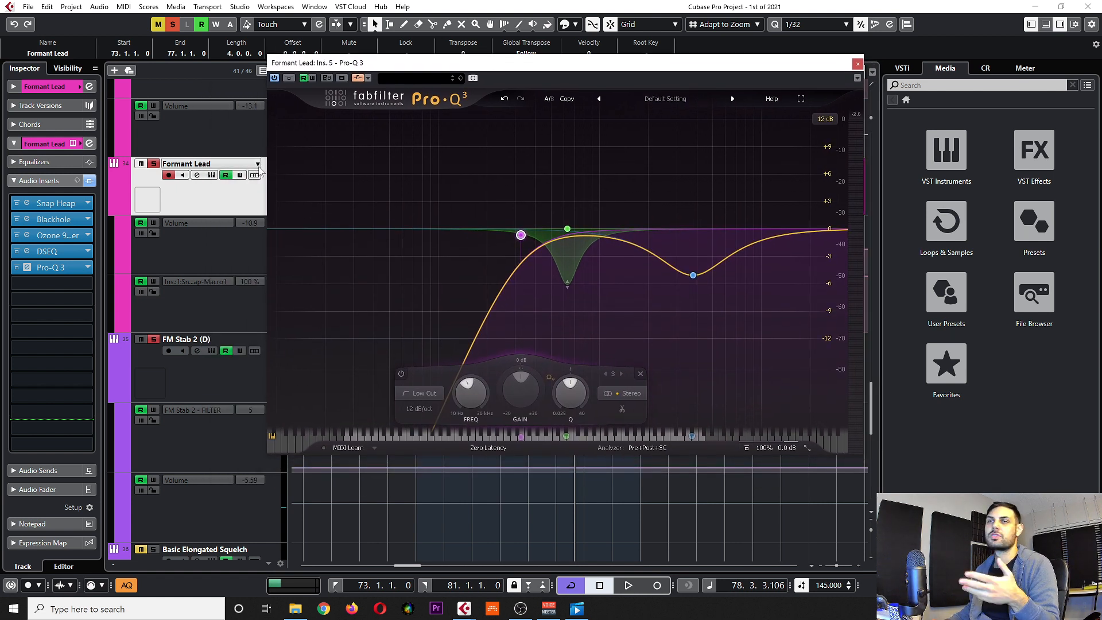
Remove the bell cut near 3.8 kHz and select the low-cut band
mouse_move(660, 293)
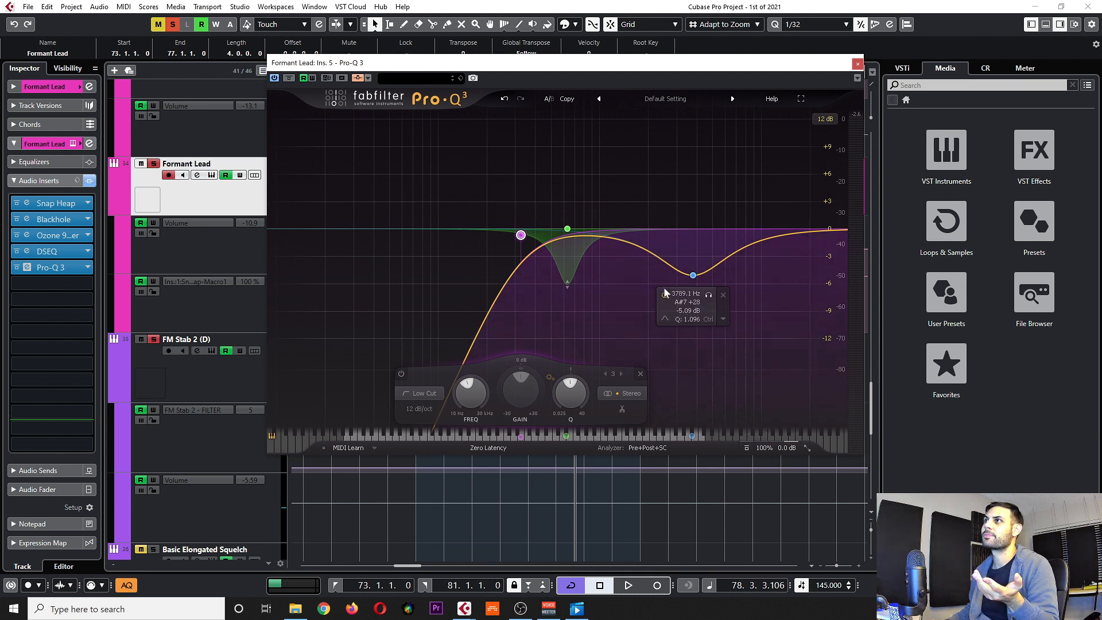
click(693, 276)
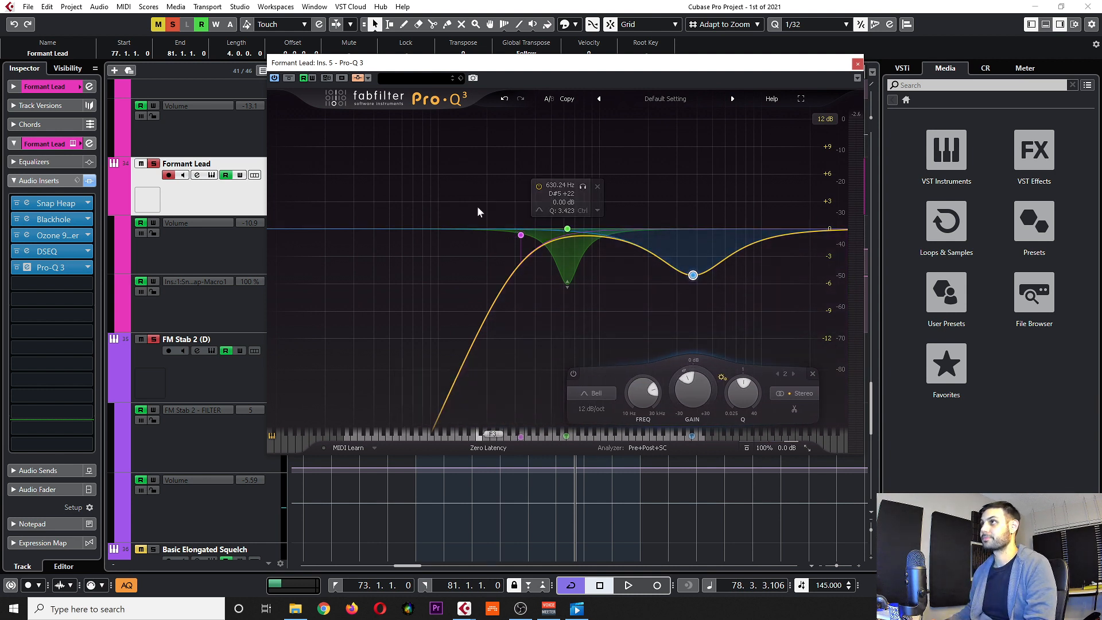
click(814, 374)
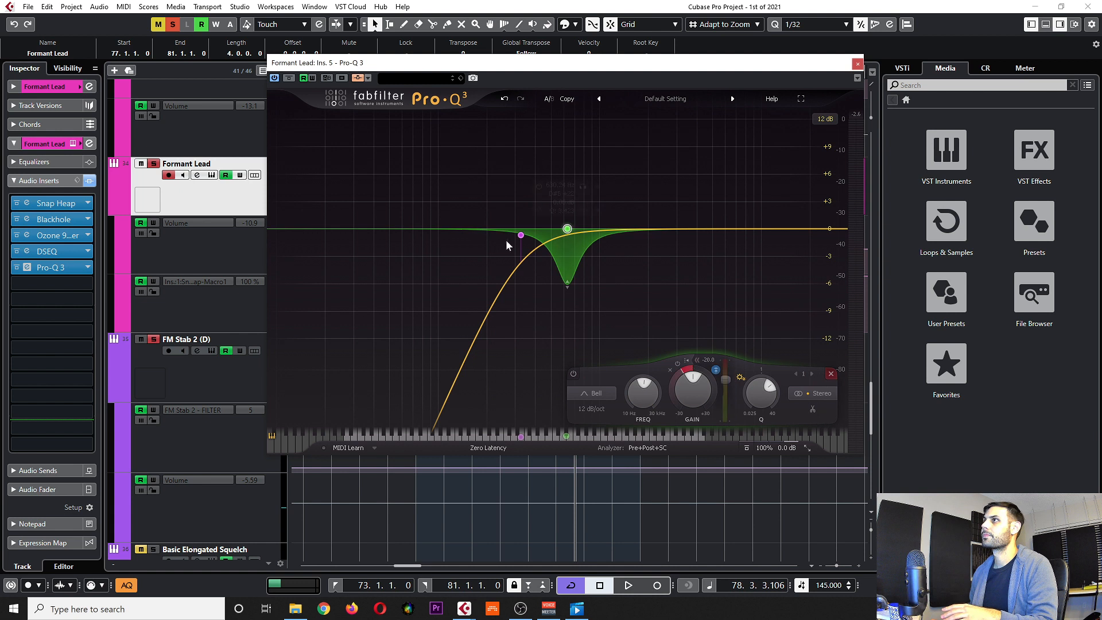
click(521, 236)
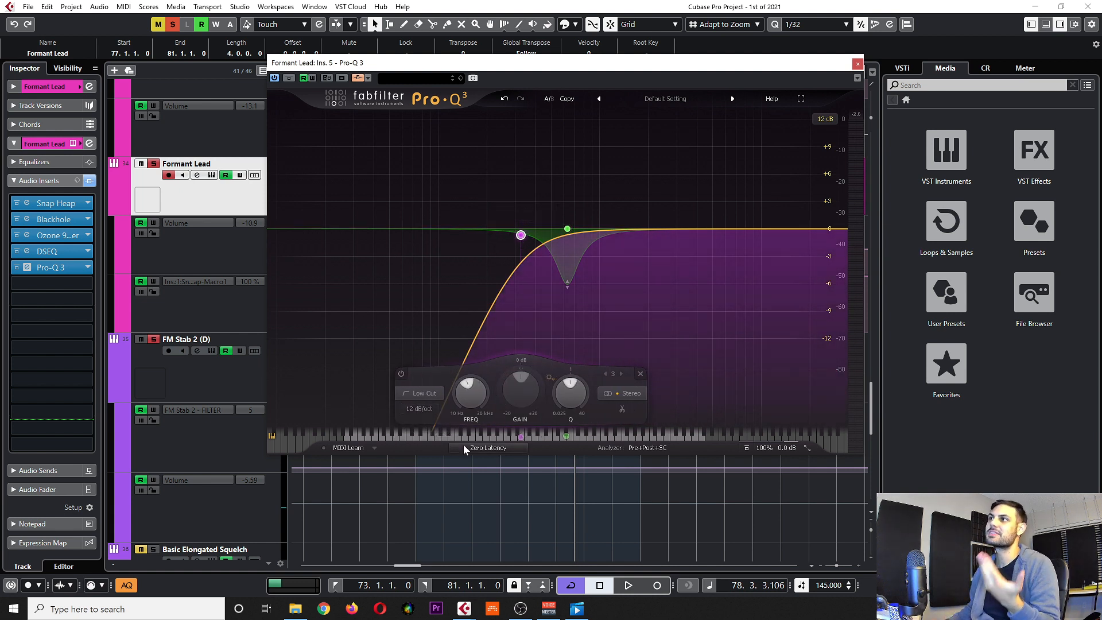
mouse_move(522, 289)
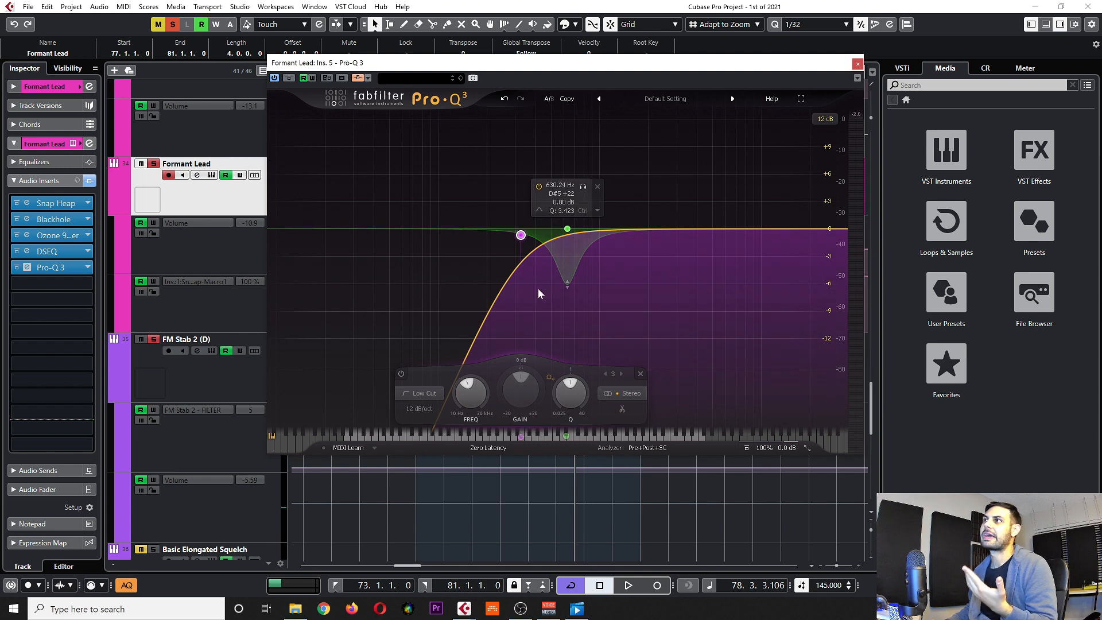
mouse_move(600, 253)
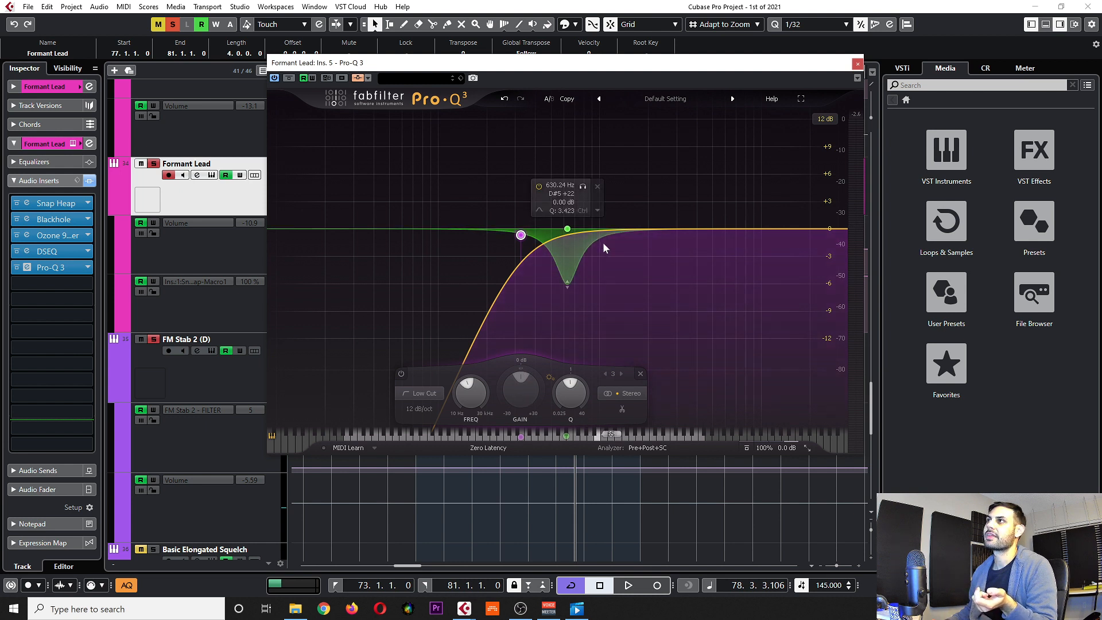
Try a high-frequency bell cut of about 5 dB with an upward dynamic range, and undo the extra bands
click(680, 230)
drag(679, 230, 705, 284)
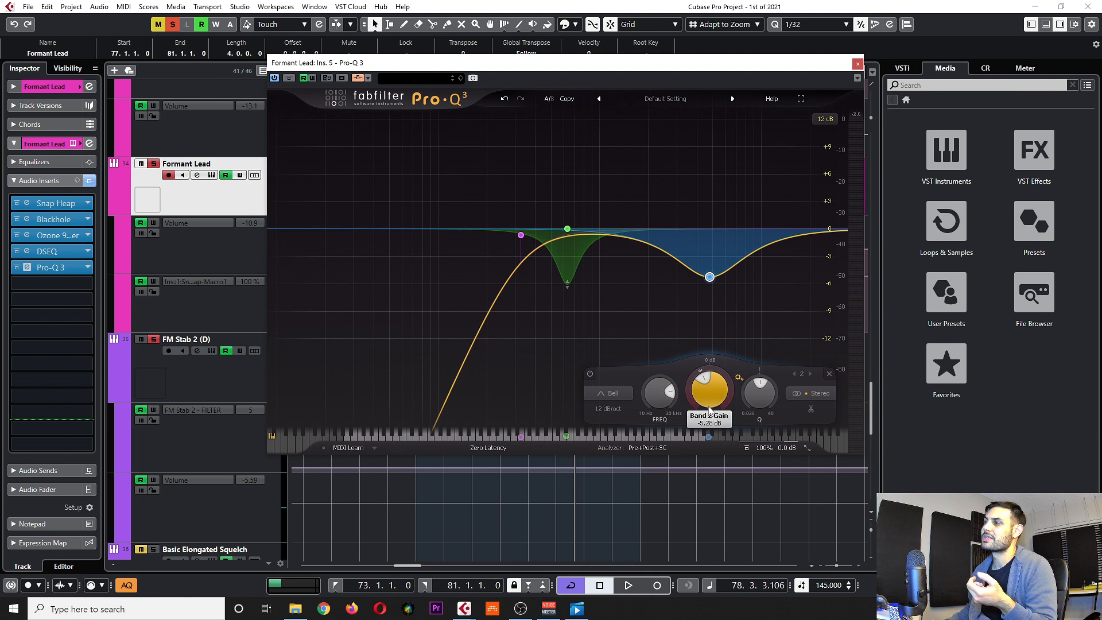
drag(701, 374, 689, 304)
click(707, 360)
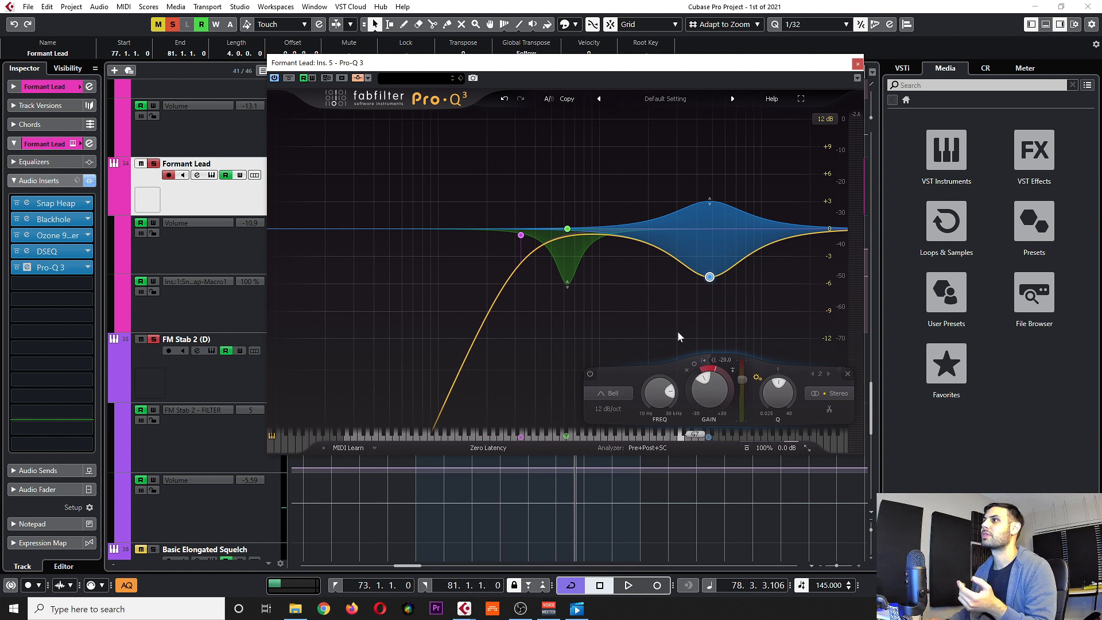
key(ctrl+z)
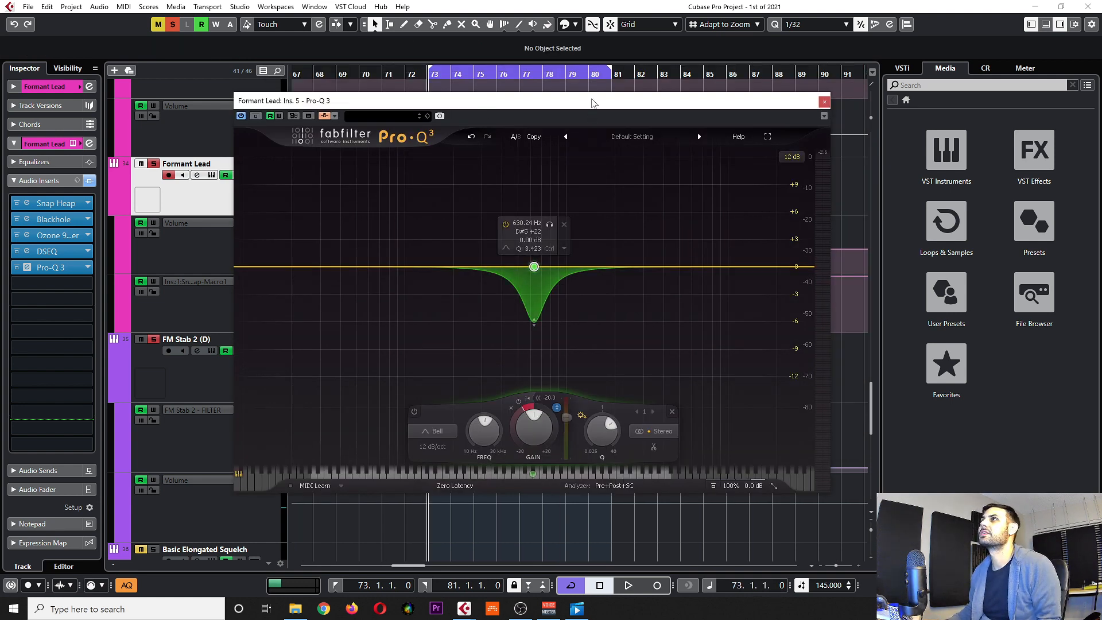
Compare the Formant Lead during playback with Pro-Q 3 bypassed and re-enabled
drag(592, 102, 553, 102)
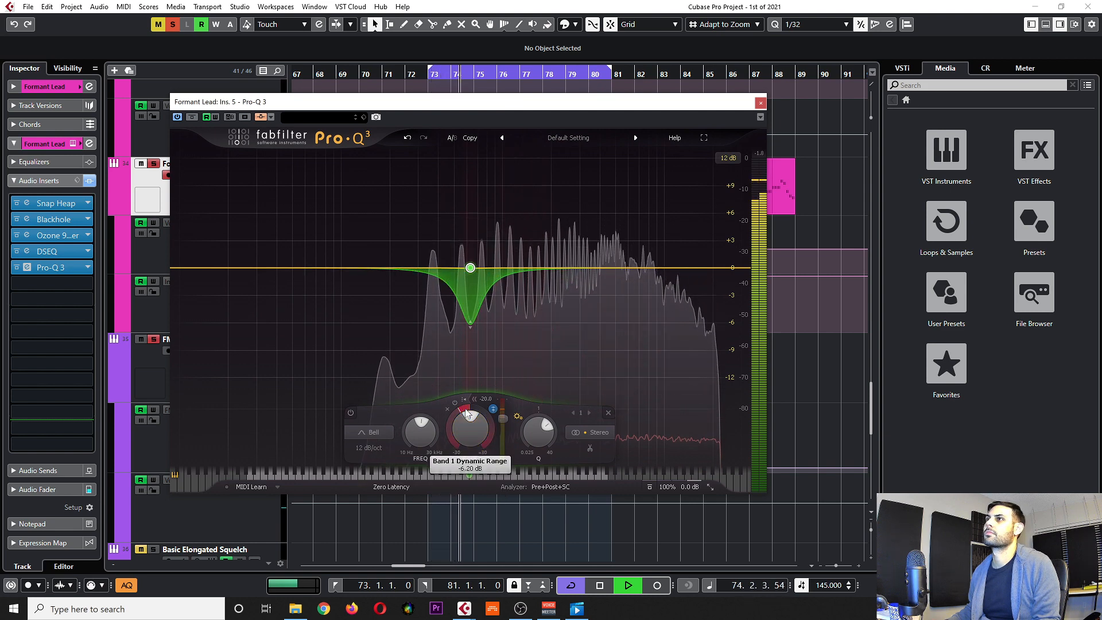
click(192, 116)
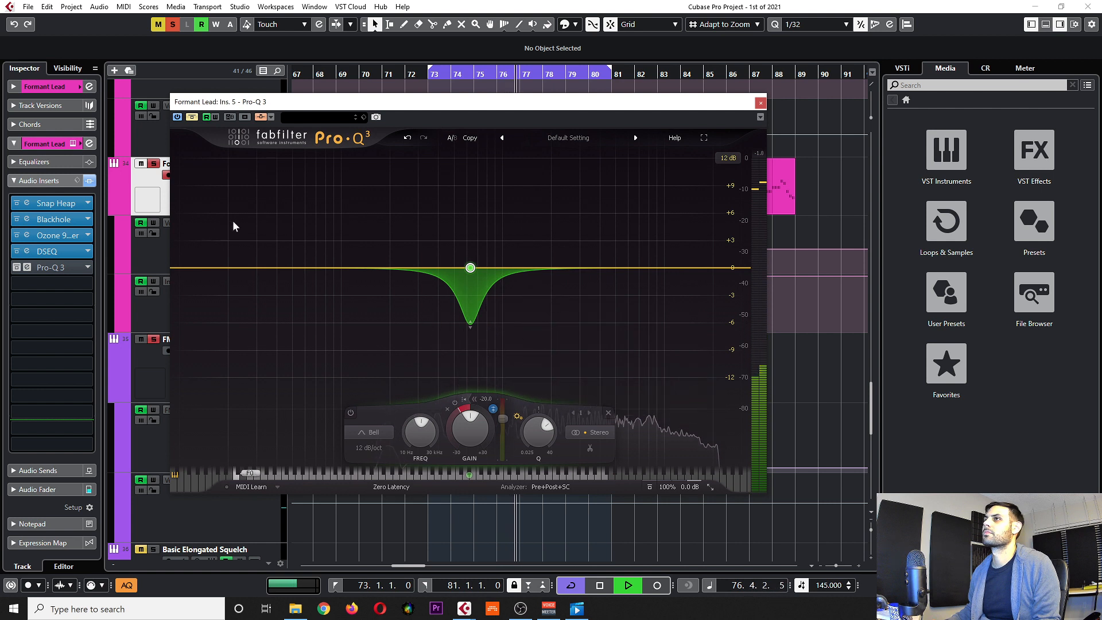
click(192, 117)
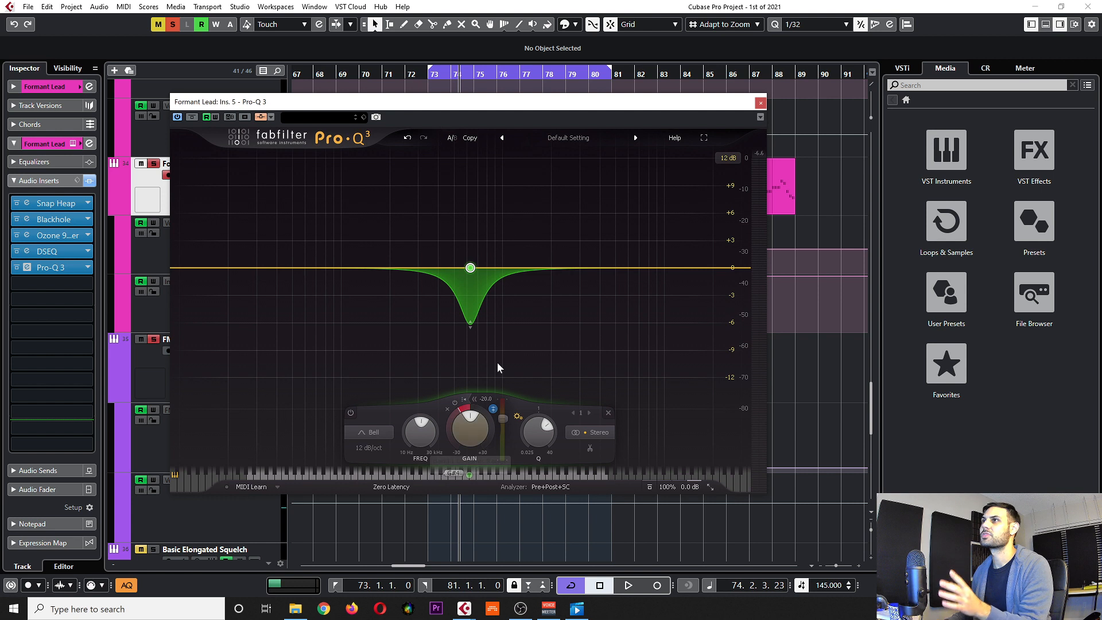
mouse_move(474, 333)
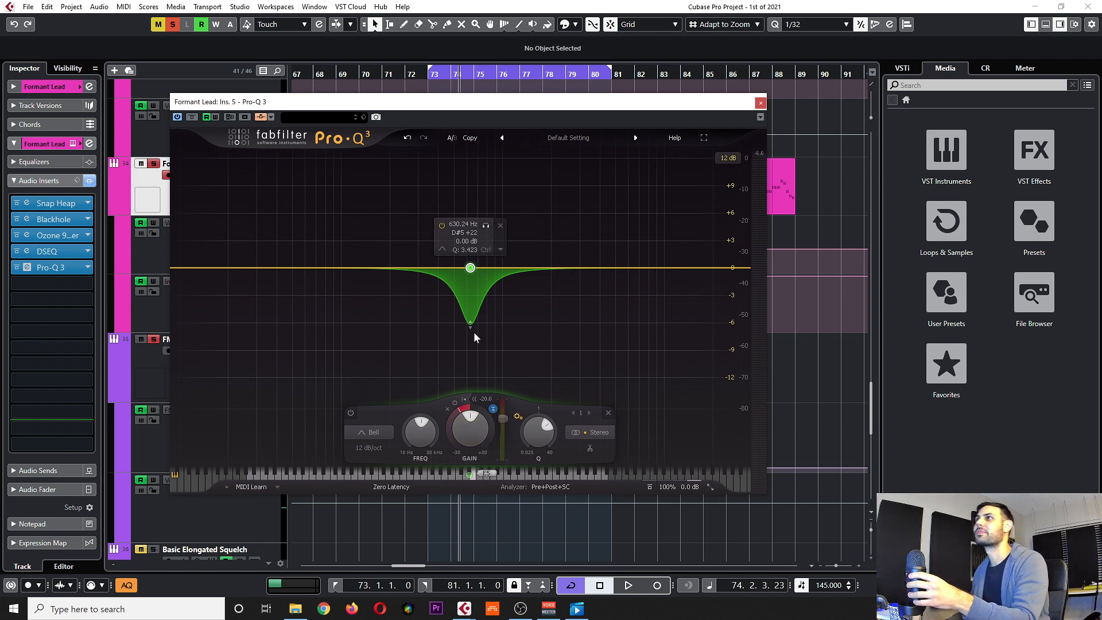
During playback, try the dynamic band with a +30 dB dynamic range and a threshold of about -27 dB
key(space)
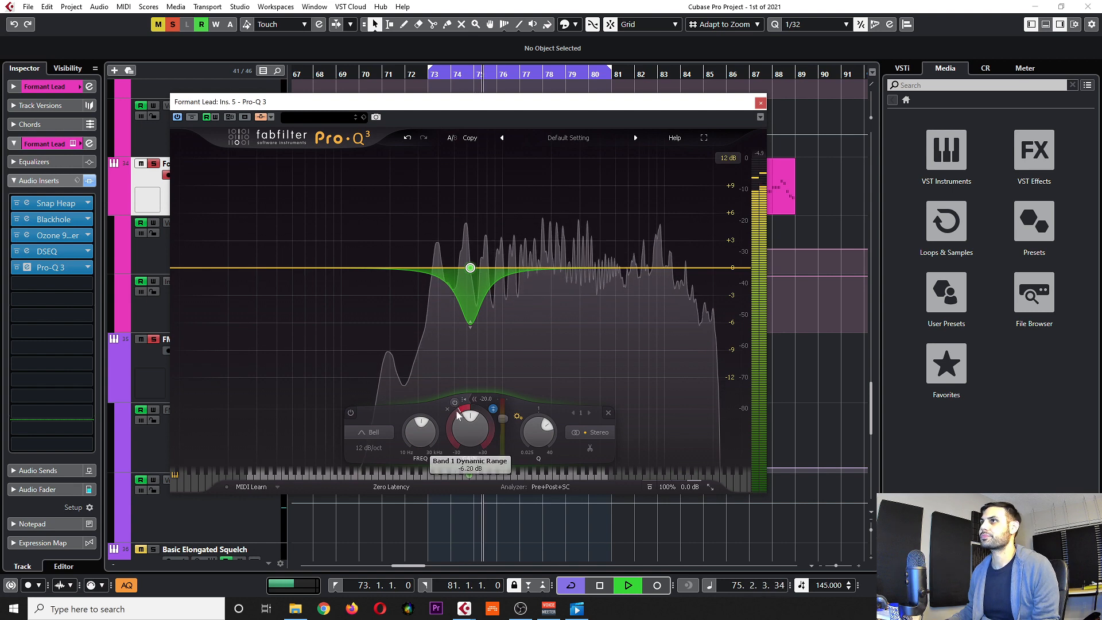
drag(461, 409, 507, 216)
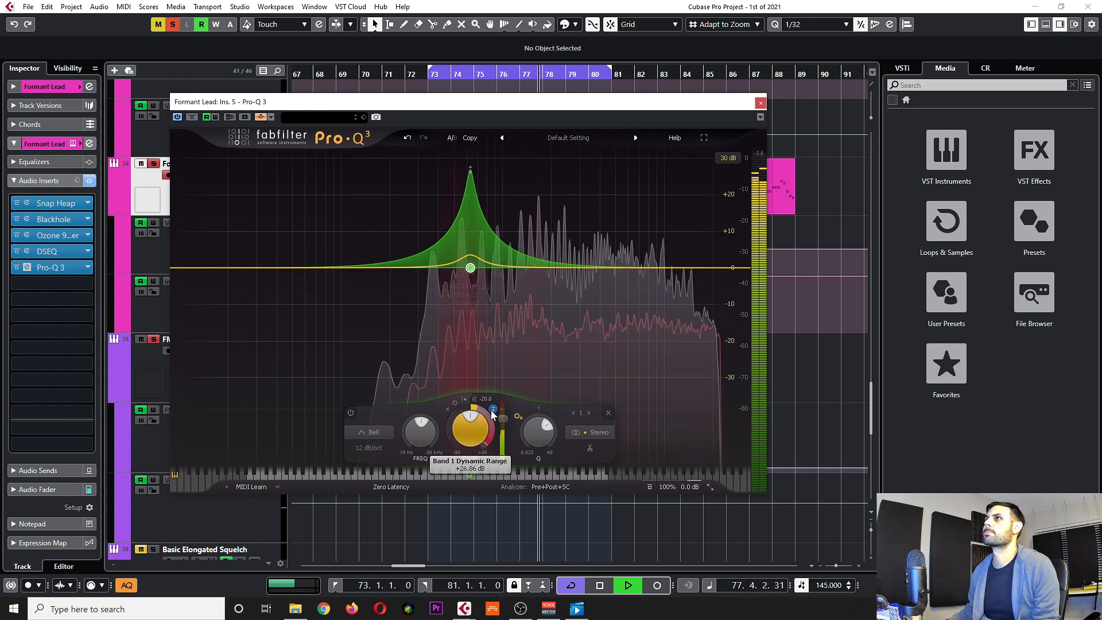
mouse_move(491, 440)
mouse_down()
mouse_move(505, 411)
mouse_move(507, 482)
mouse_move(508, 417)
mouse_move(505, 450)
mouse_up()
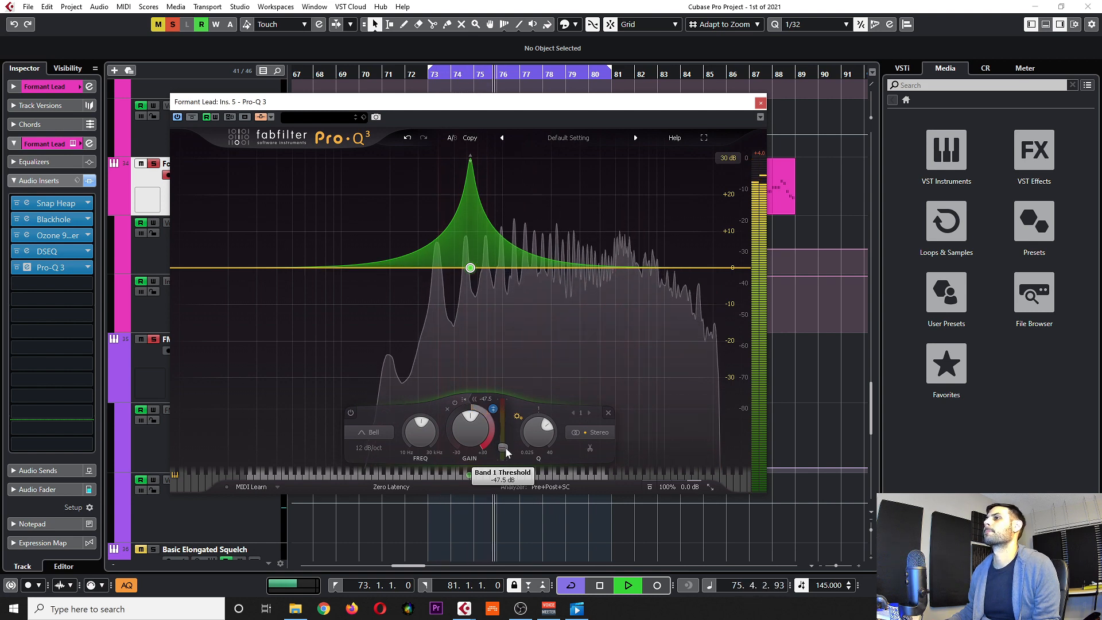
drag(503, 452, 505, 427)
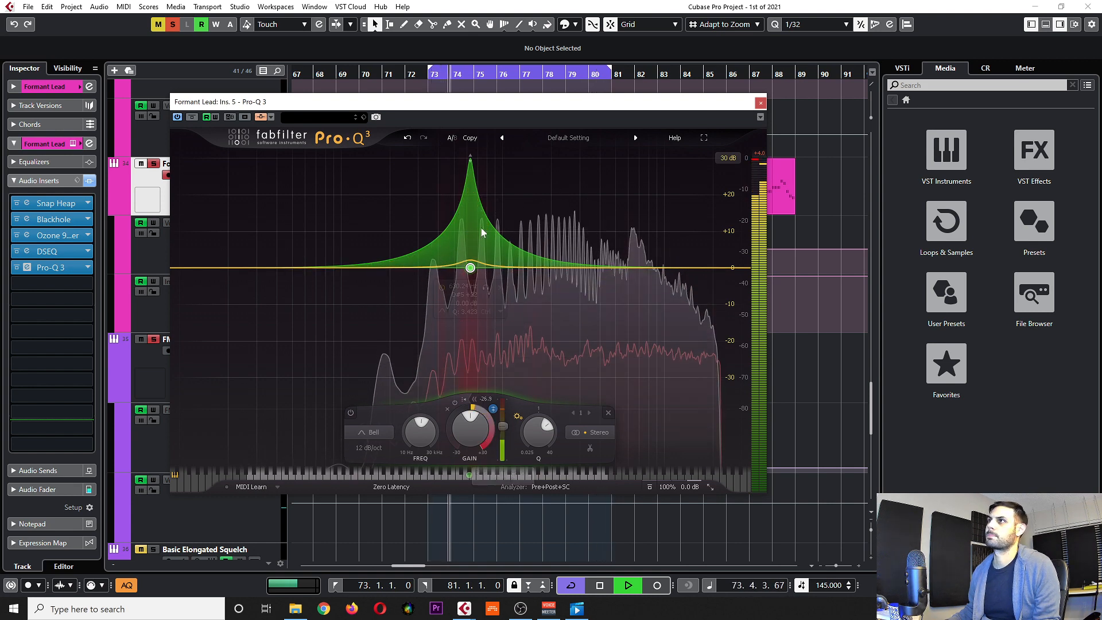
key(space)
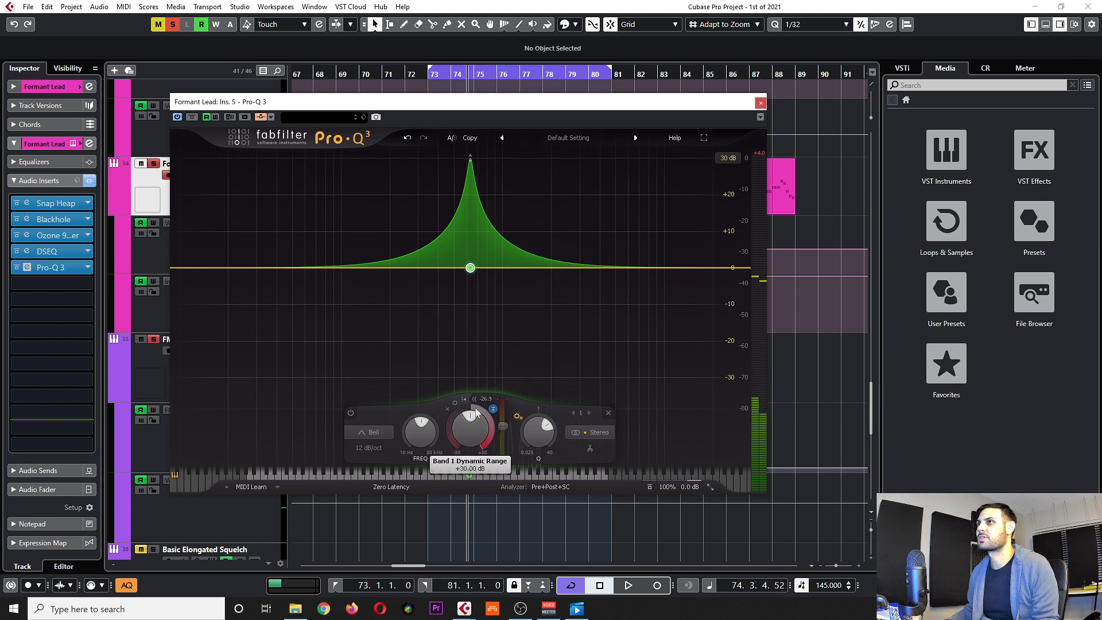
Return the band's dynamic range to a cut of about 10 dB with the threshold at -20 dB
drag(481, 452, 453, 585)
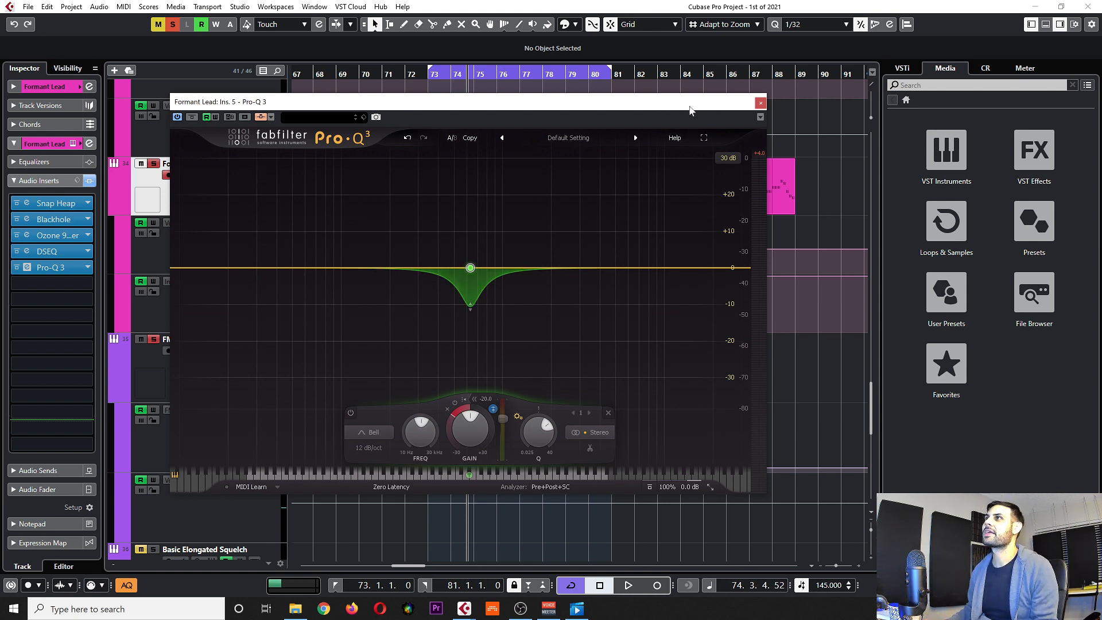
drag(692, 109, 699, 102)
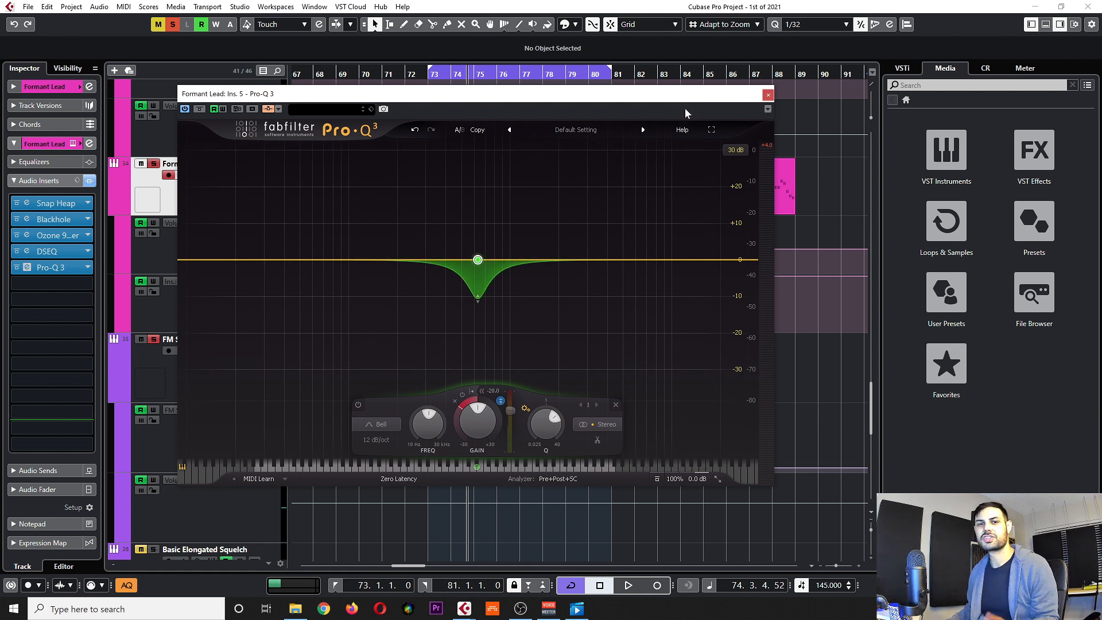
Clear the solo on all tracks and play the full mix, bypassing Pro-Q 3 on the Formant Lead for comparison
click(176, 26)
key(space)
drag(435, 95, 435, 90)
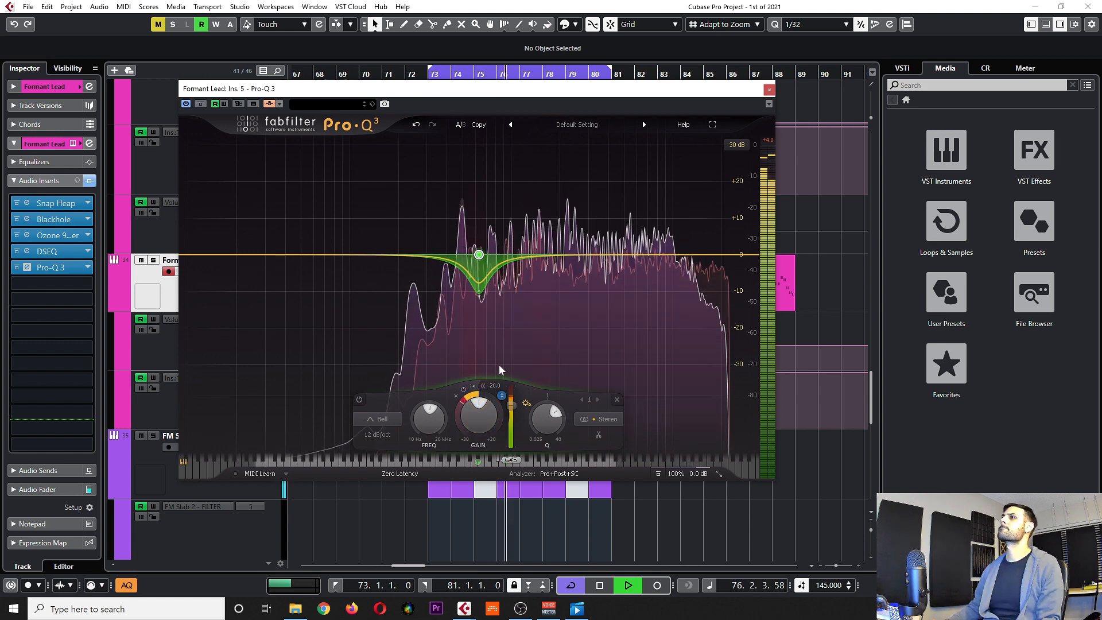
click(200, 104)
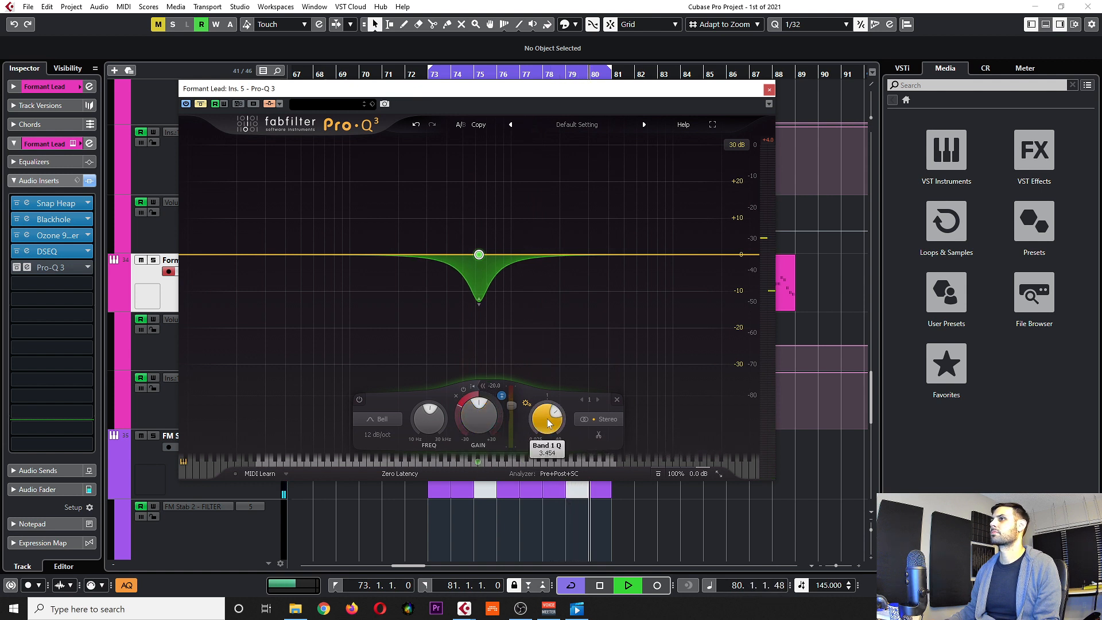
Widen band 1 to a Q of about 2.86 and re-enable Pro-Q 3 with playback stopped
drag(545, 420, 545, 425)
key(space)
click(201, 104)
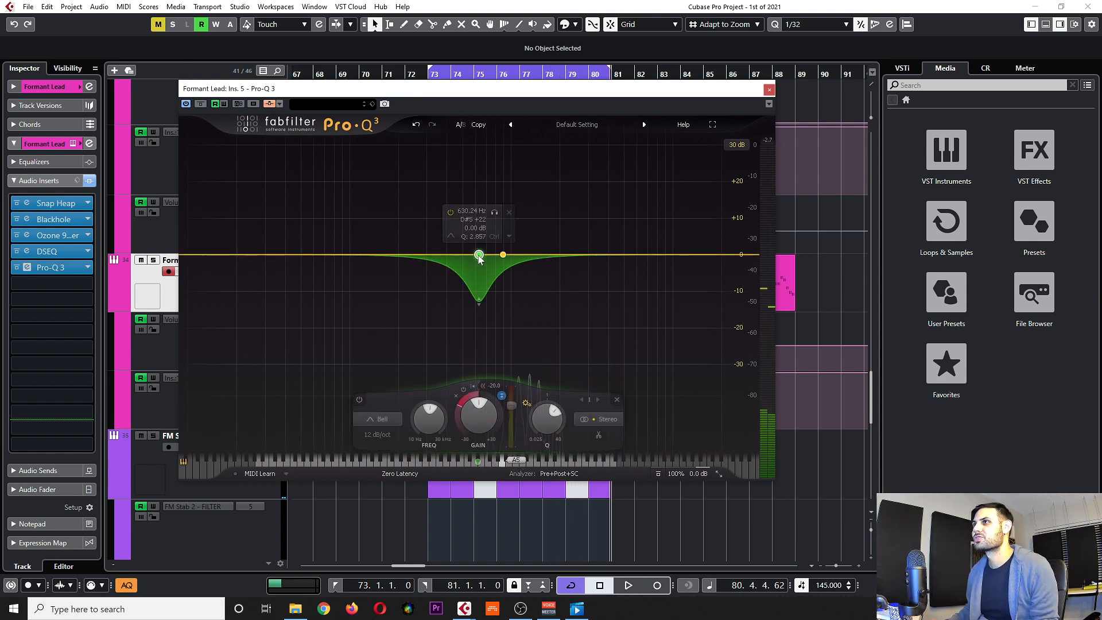
Select the Formant Lead and FM Stab 2 (D) tracks and solo them together
click(167, 414)
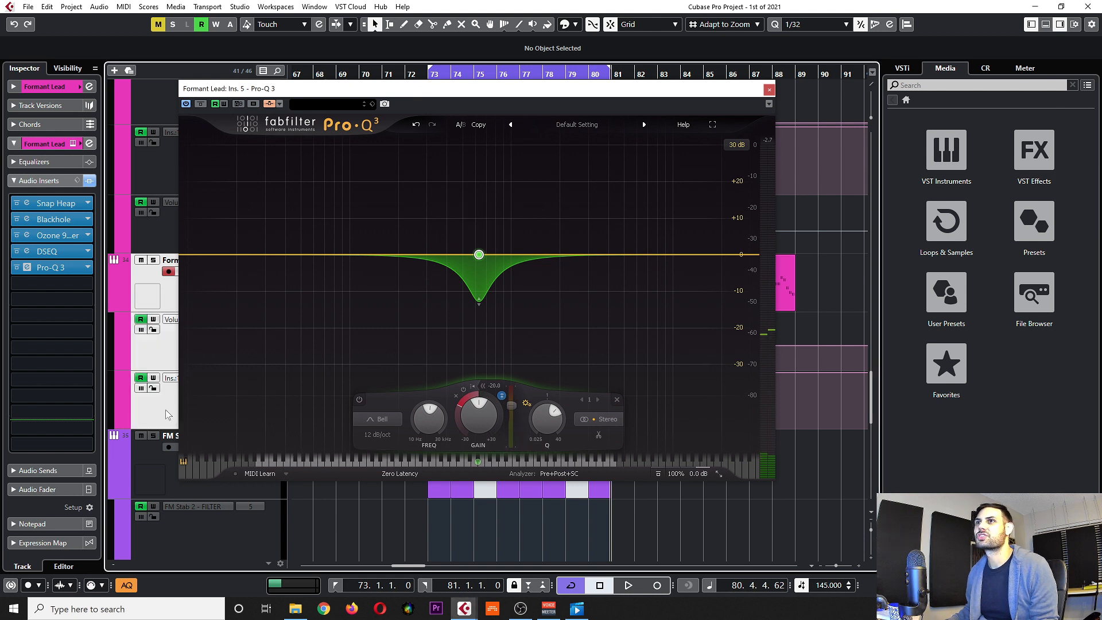
drag(312, 93, 382, 75)
scroll(132, 289, up, 2)
scroll(133, 289, down, 4)
click(178, 297)
key(s)
mouse_move(481, 264)
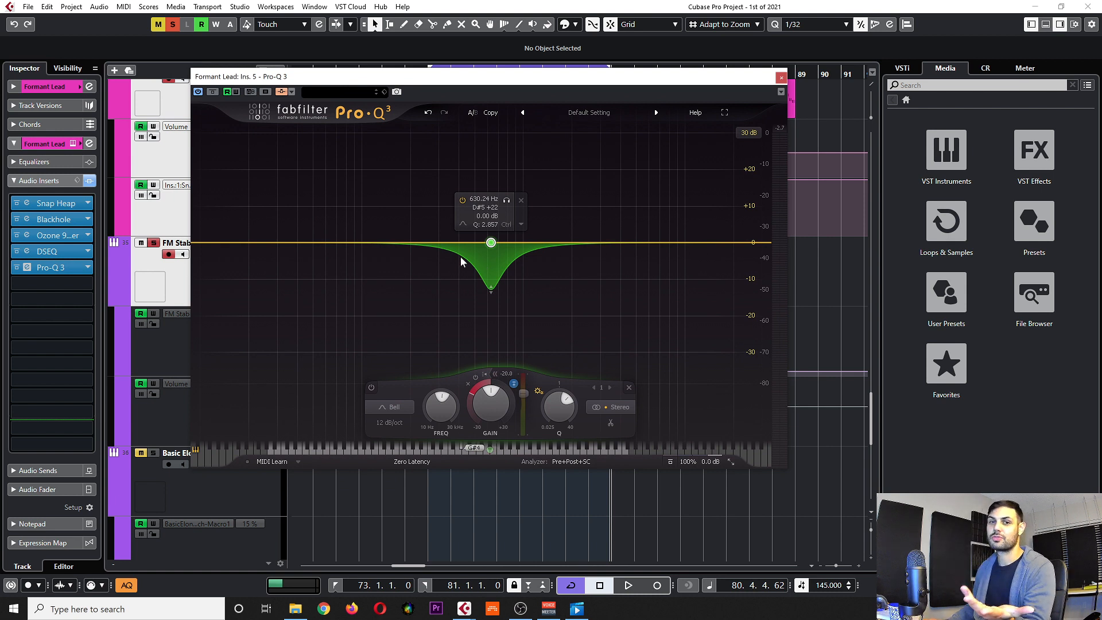
Add a second bell band at about 1455 Hz with 0 dB gain and a side-chained dynamic cut of about 11 dB, threshold -20 dB
drag(591, 243, 550, 286)
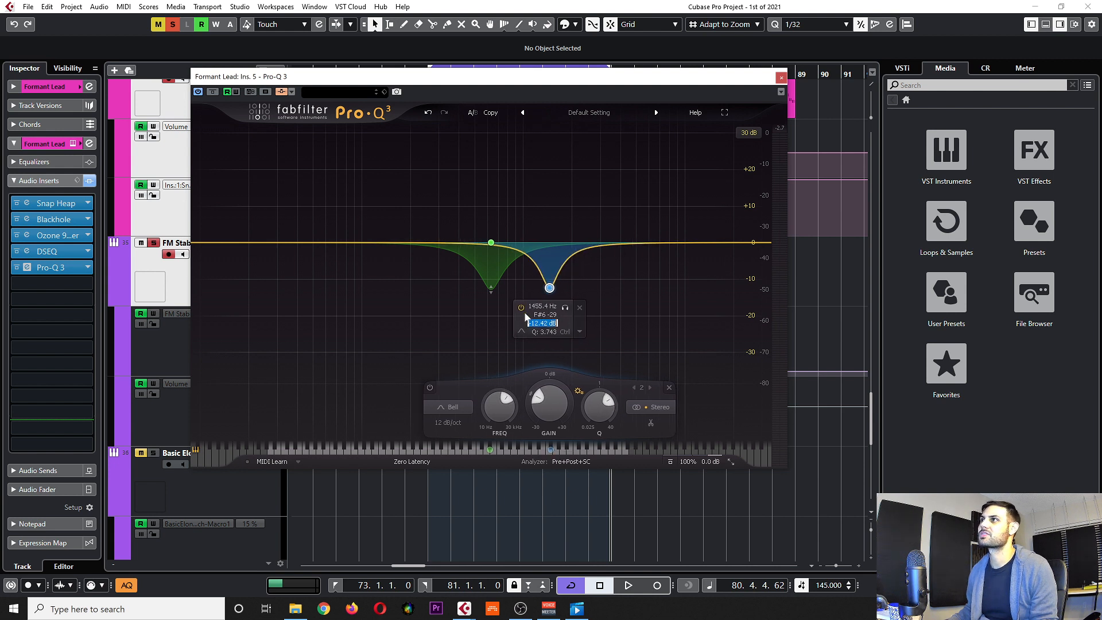
text(0)
key(Return)
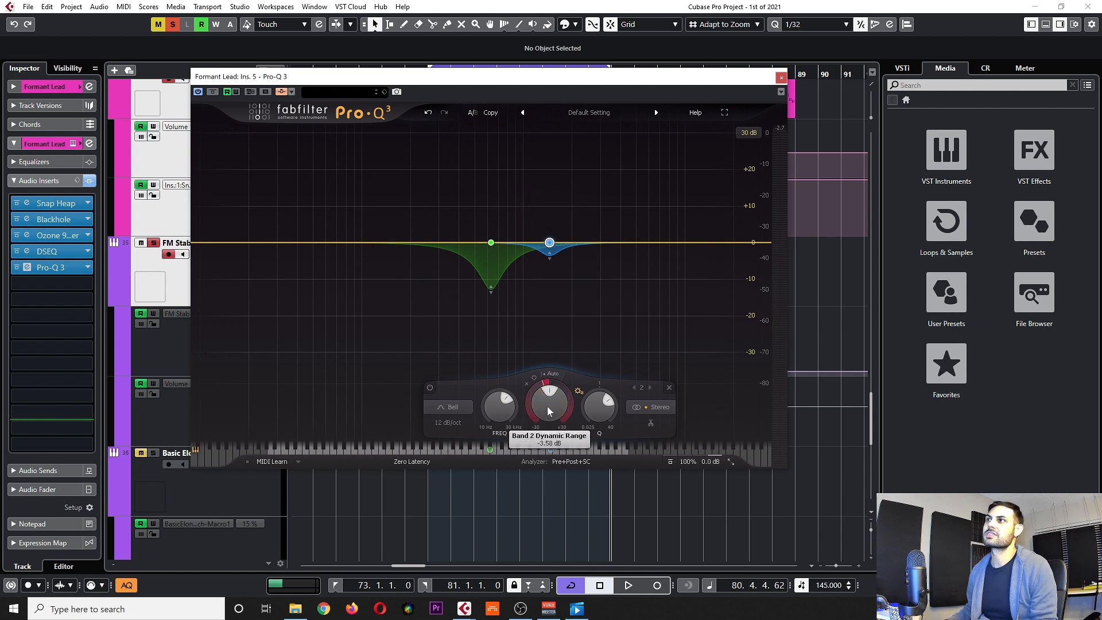
drag(550, 436, 547, 449)
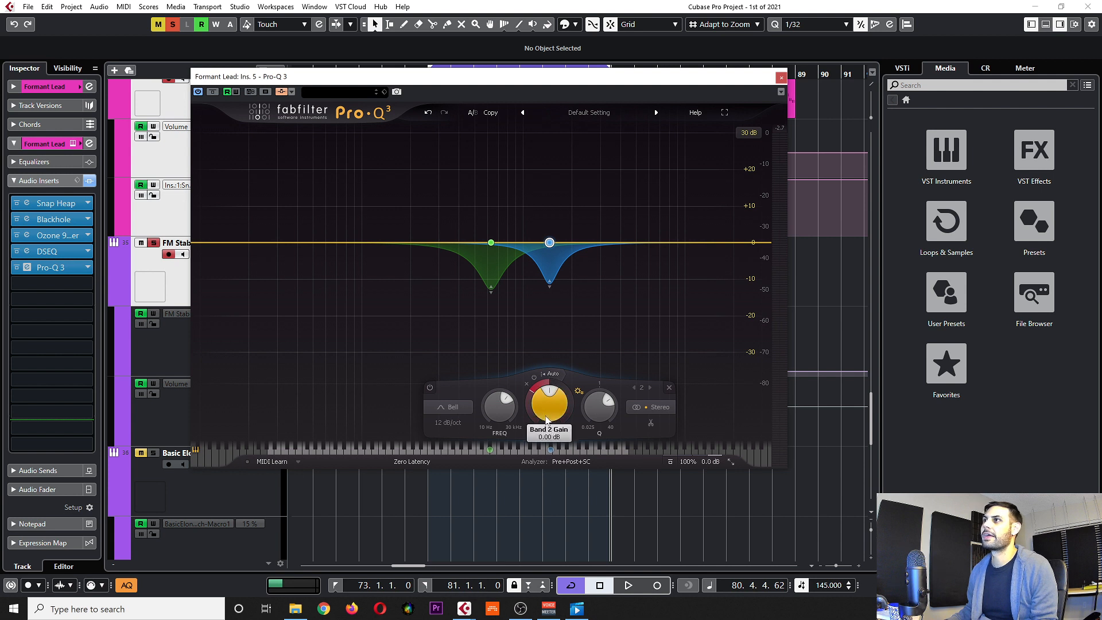
click(543, 374)
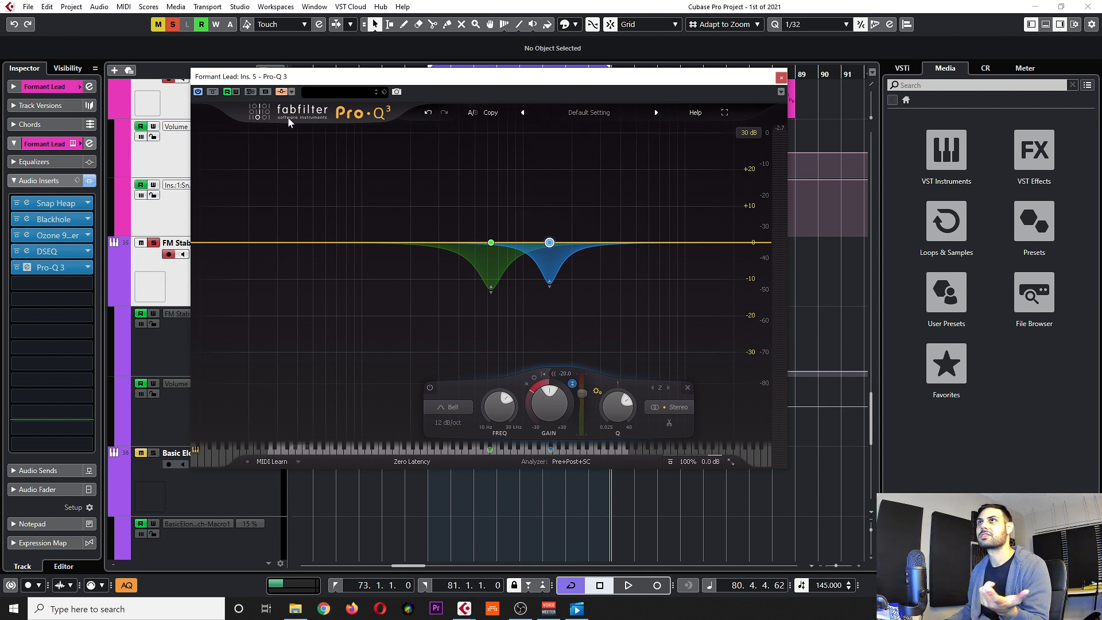
Play the two soloed tracks and fine-tune band 2 to about 1404 Hz with a Q of about 3.98
scroll(184, 236, down, 3)
scroll(170, 290, up, 6)
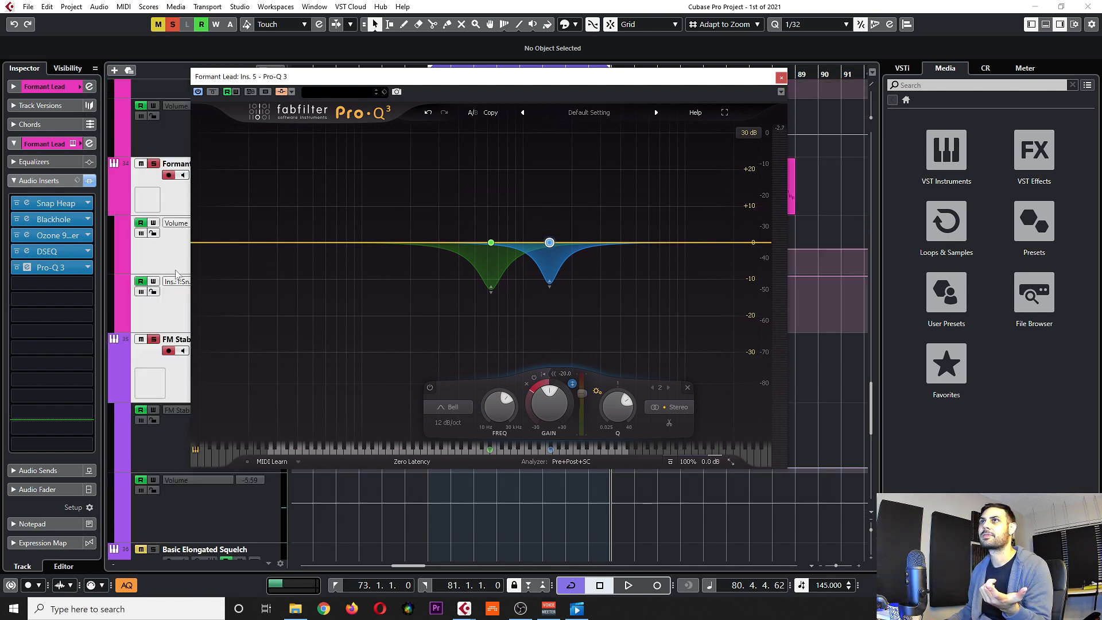
drag(330, 78, 401, 79)
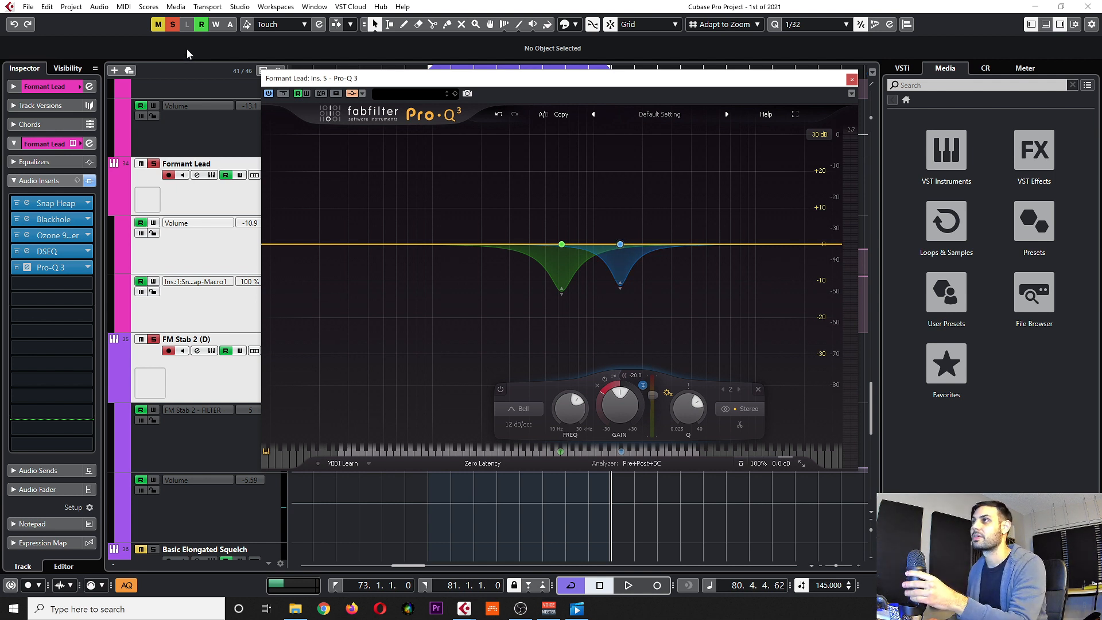
key(space)
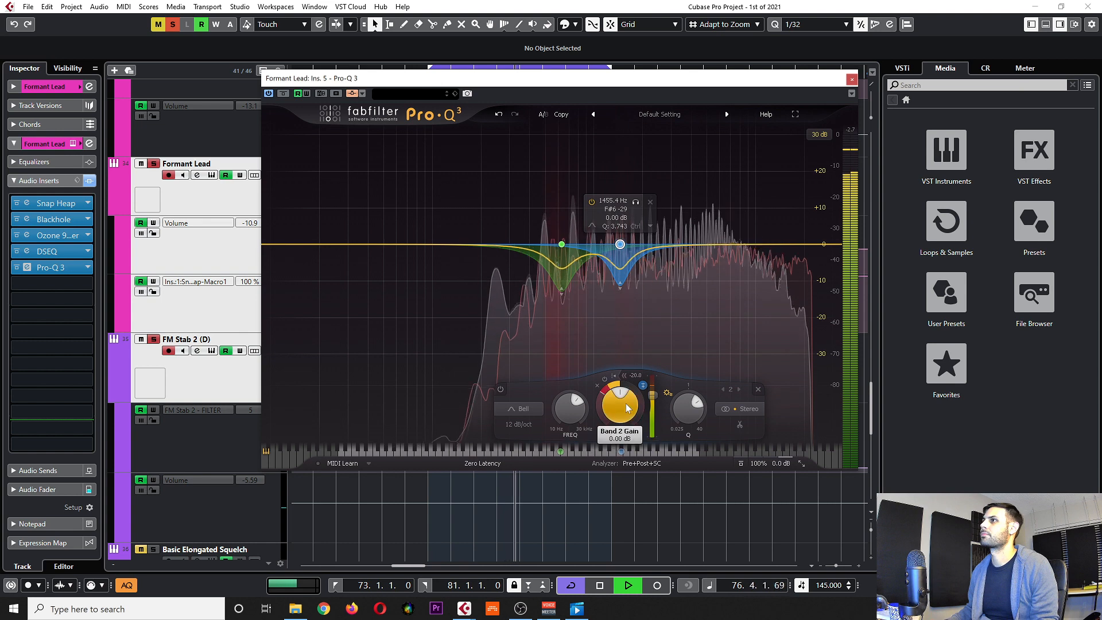
drag(692, 413, 691, 400)
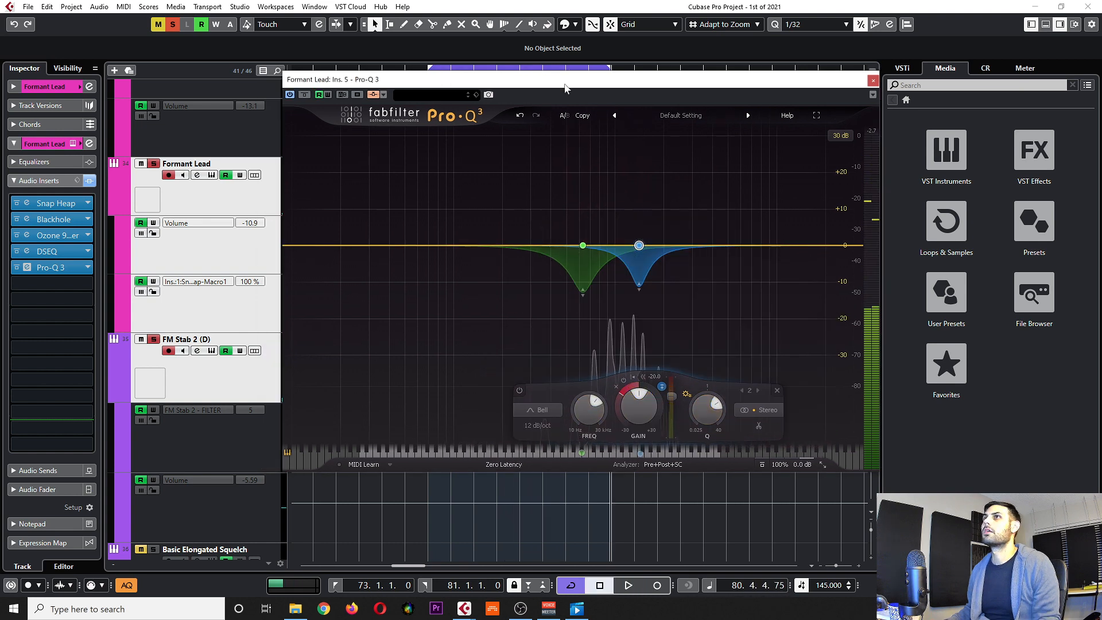
drag(565, 87, 565, 84)
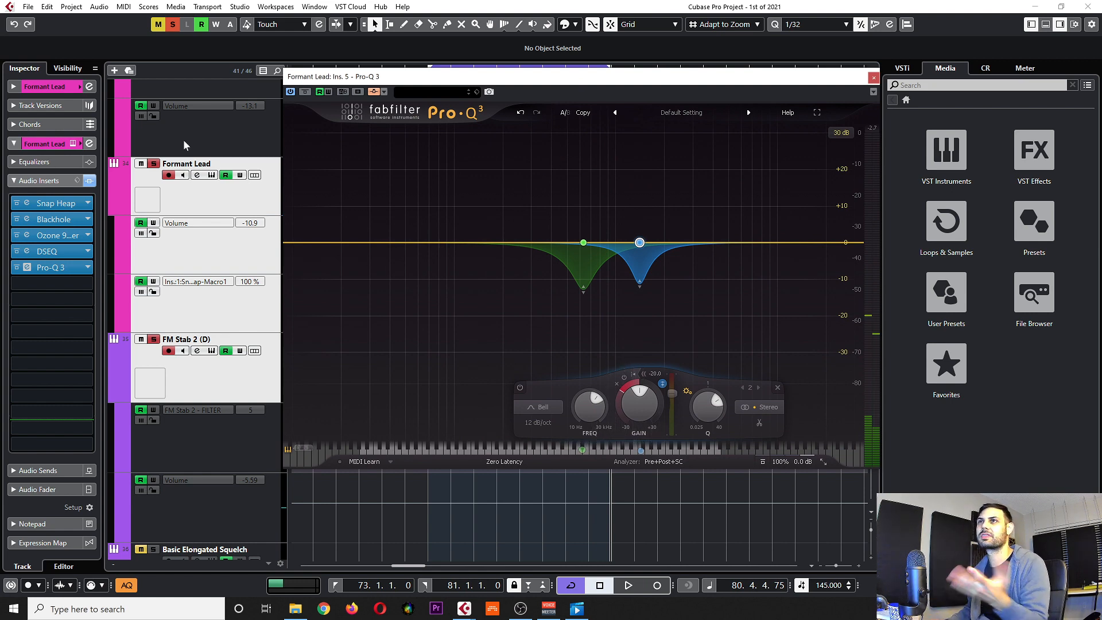
Clear the solo on all tracks and lower band 2's threshold to -24.5 dB while the full mix plays
click(172, 25)
key(space)
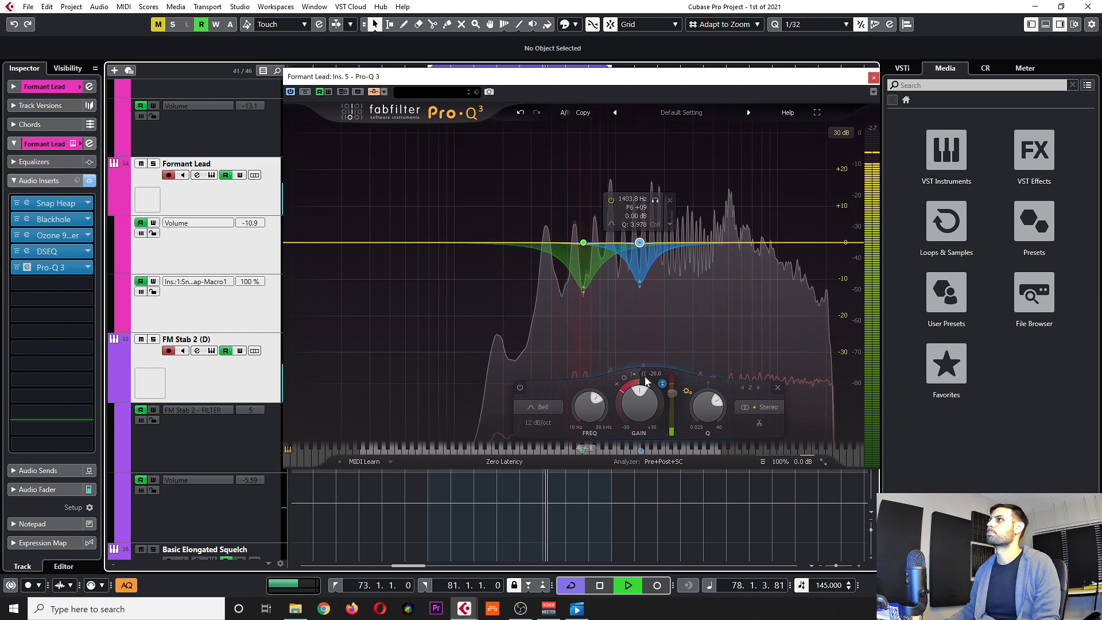
drag(673, 391, 674, 396)
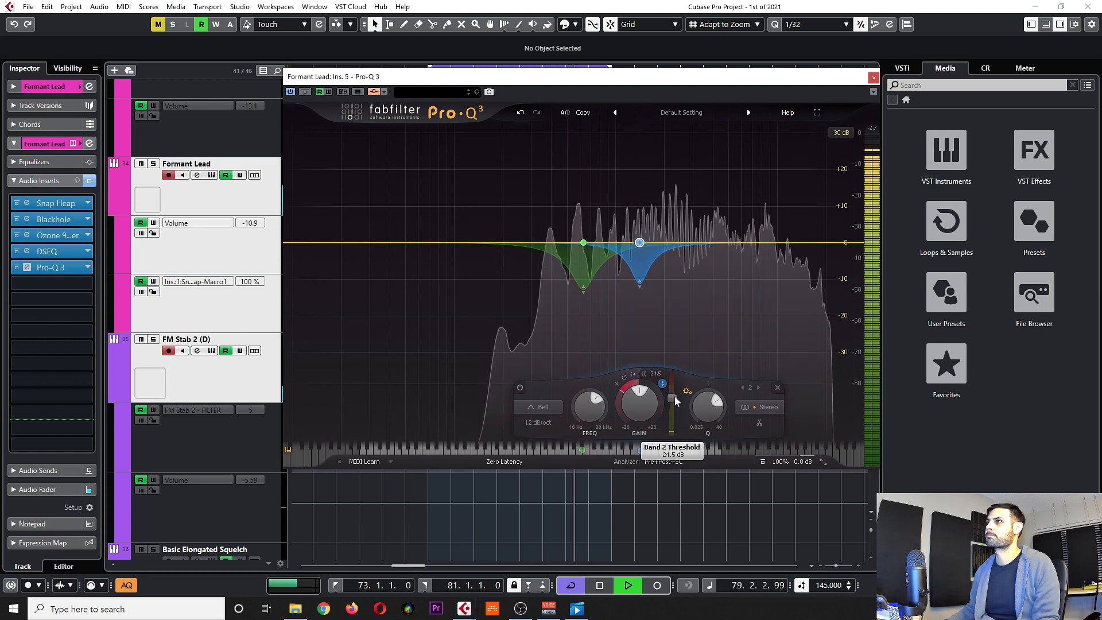